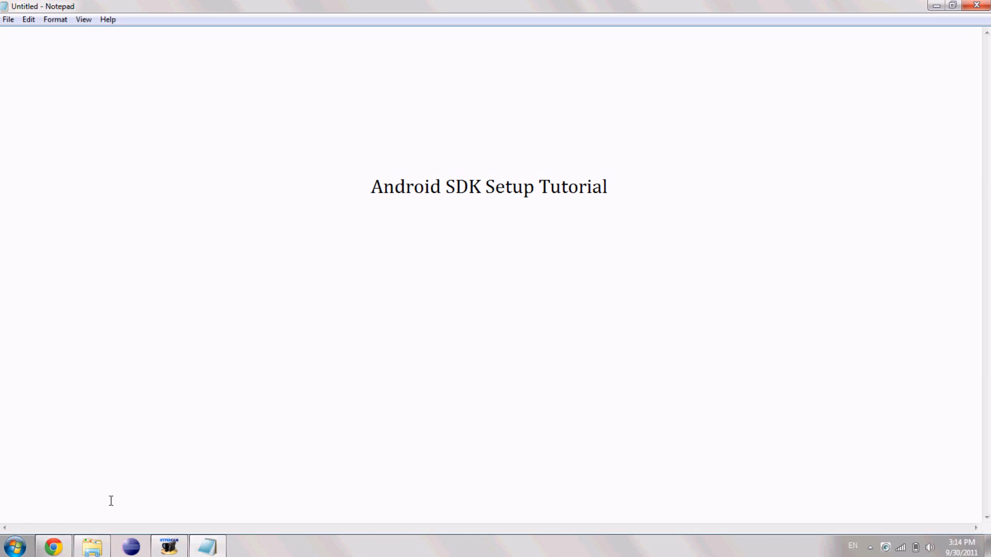
- Switch to Chrome, bring up Oracle's Java SE Development Kit 7 downloads page and accept the license agreement
click(69, 548)
click(176, 10)
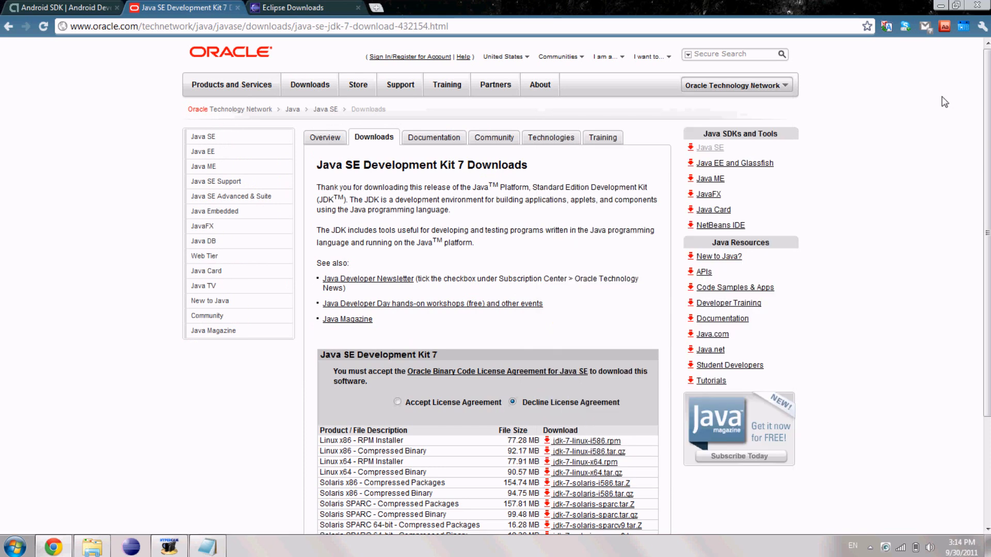
scroll(495, 289, down, 1)
drag(989, 155, 989, 129)
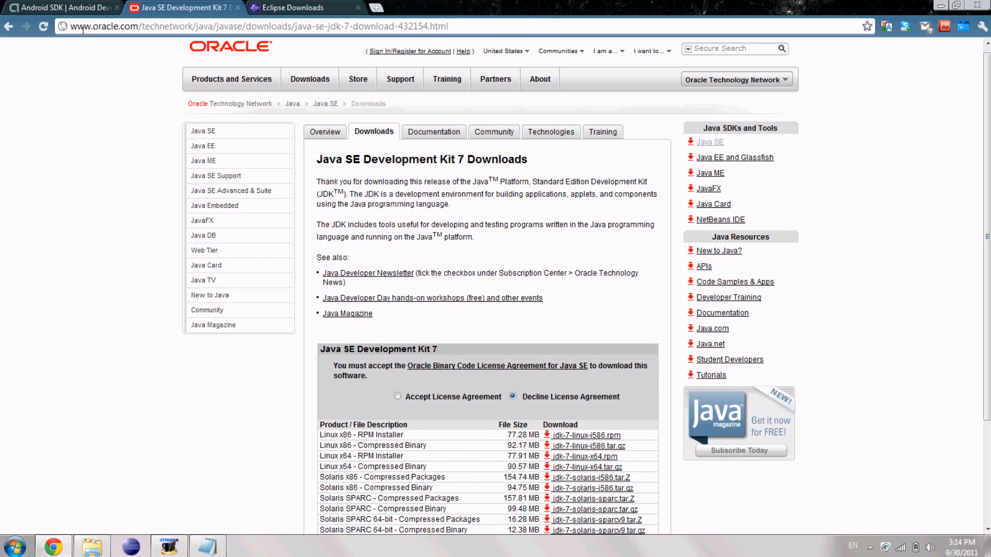
drag(989, 123, 988, 191)
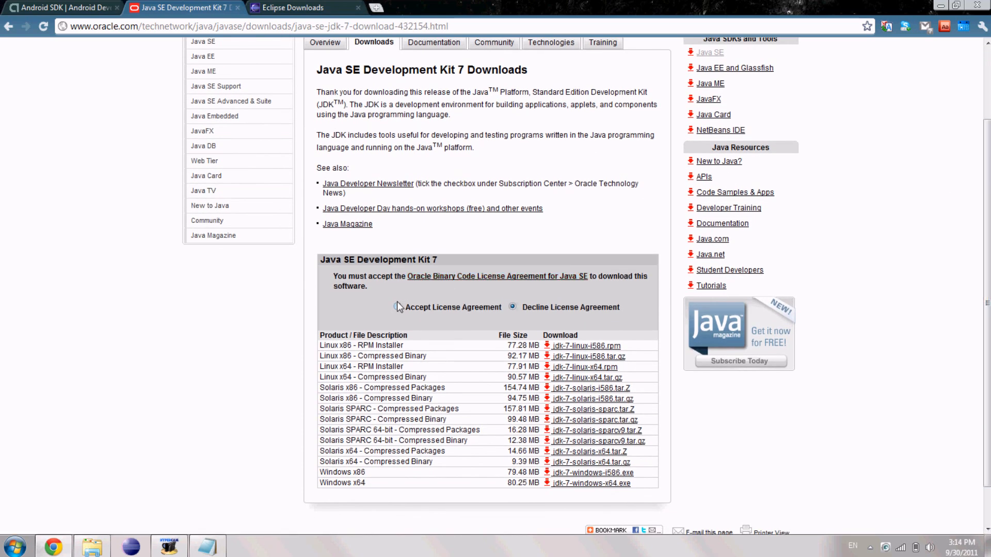
click(397, 307)
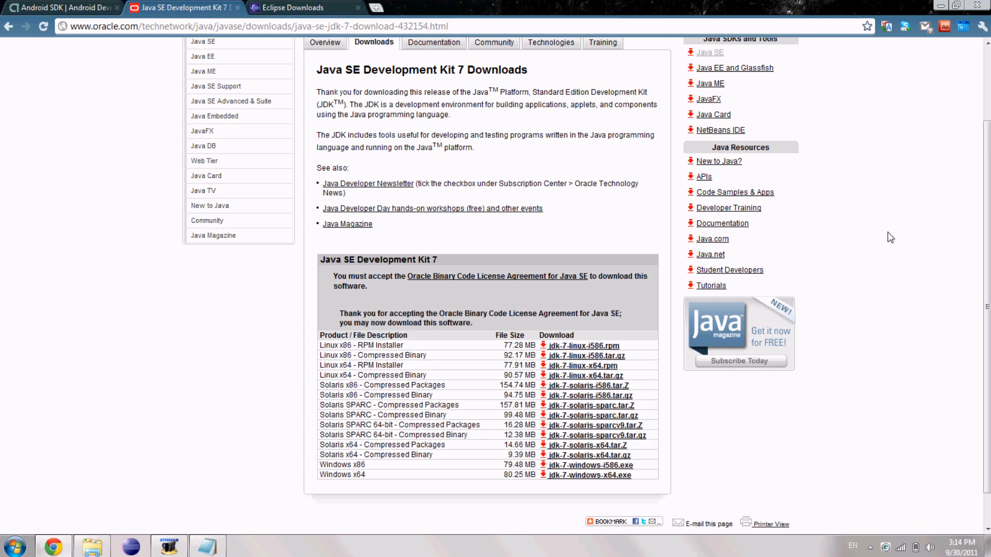
- Examine the Windows x86 and Windows x64 entries in the Java SE Development Kit 7 download list
scroll(889, 236, down, 2)
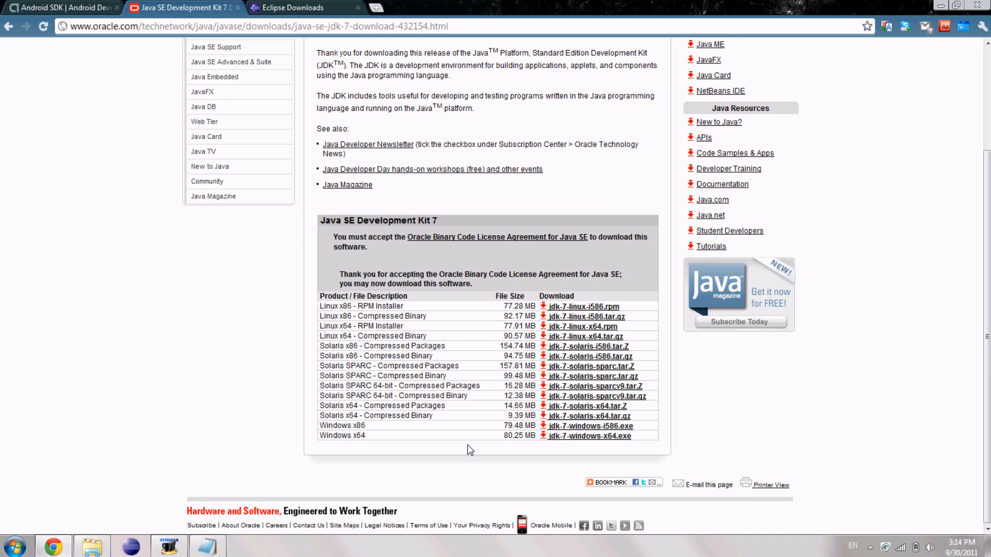
drag(352, 426, 368, 427)
click(369, 428)
drag(350, 436, 365, 437)
click(372, 441)
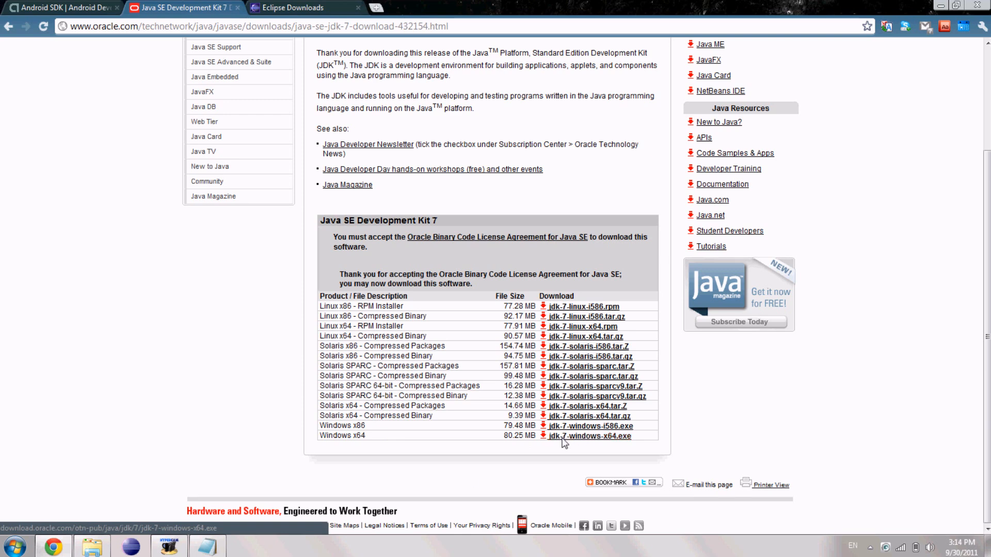
- Switch to Windows Explorer, locate the jdk-6u19-windows-i586 installer in Android Setup Tutorial Downloads, and return to the browser
click(101, 545)
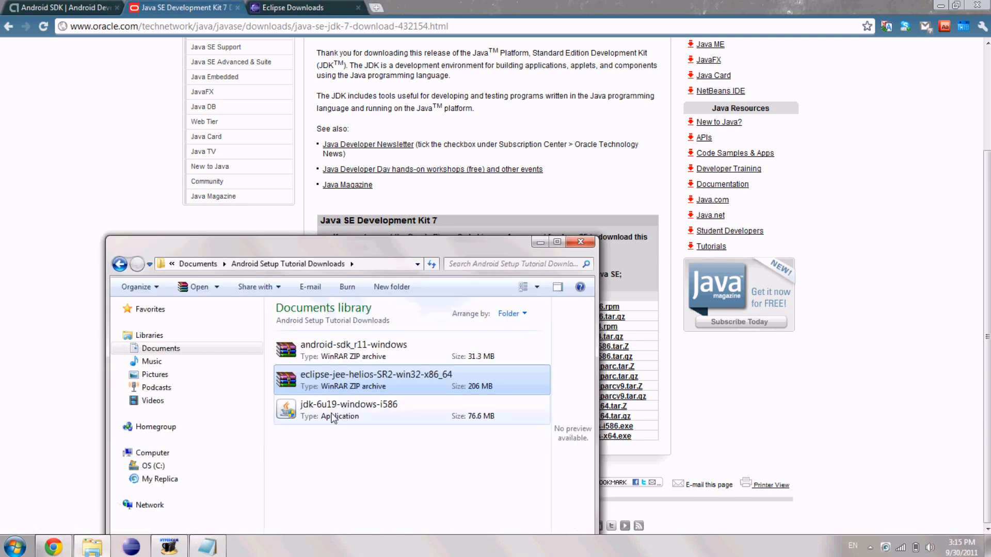
click(324, 416)
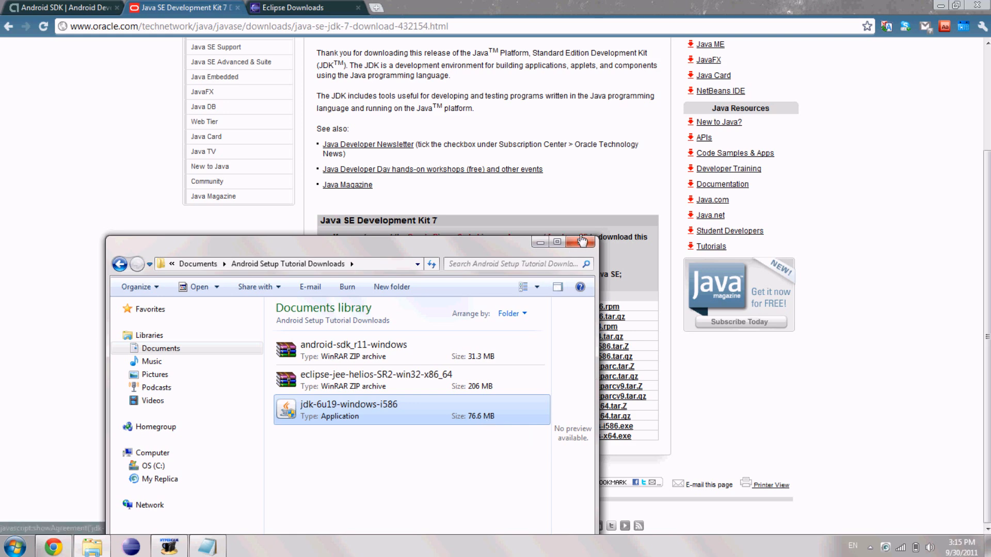
click(969, 223)
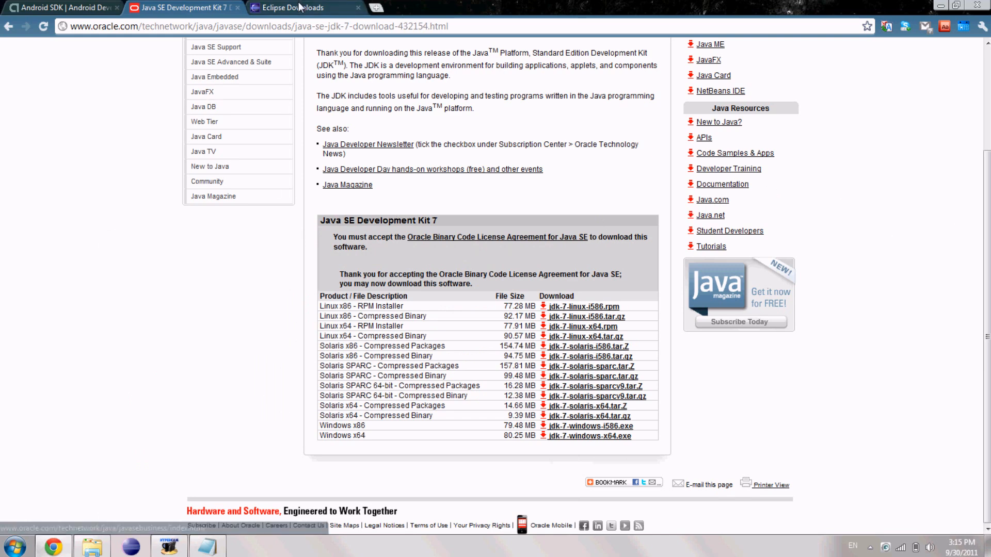
- Open the Windows 64 Bit download page for Eclipse Classic 3.7.1 from the Eclipse Downloads site
click(295, 11)
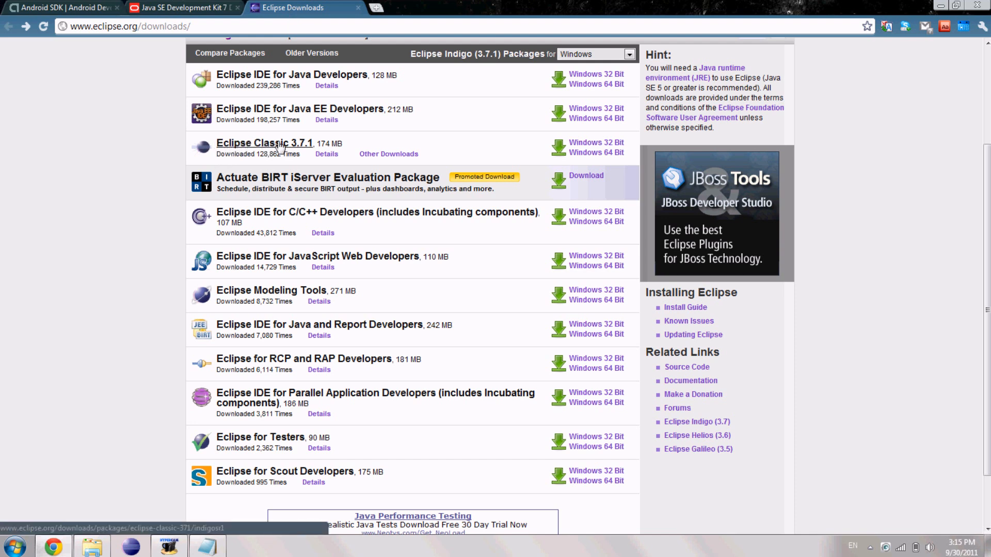
click(587, 154)
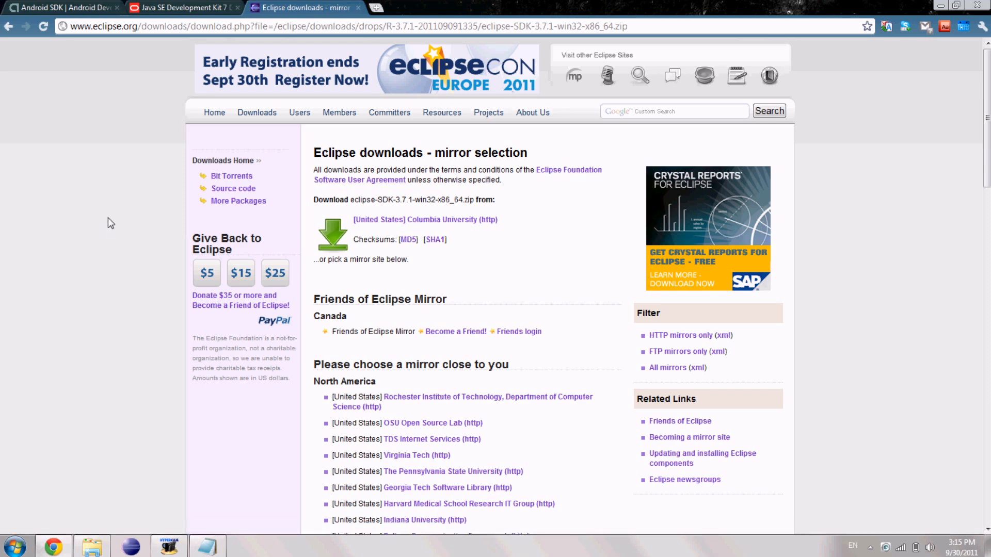
- Switch to Windows Explorer, locate the eclipse-jee-helios-SR2-win32-x86_64 archive in the tutorial downloads folder, and return to the browser
click(89, 551)
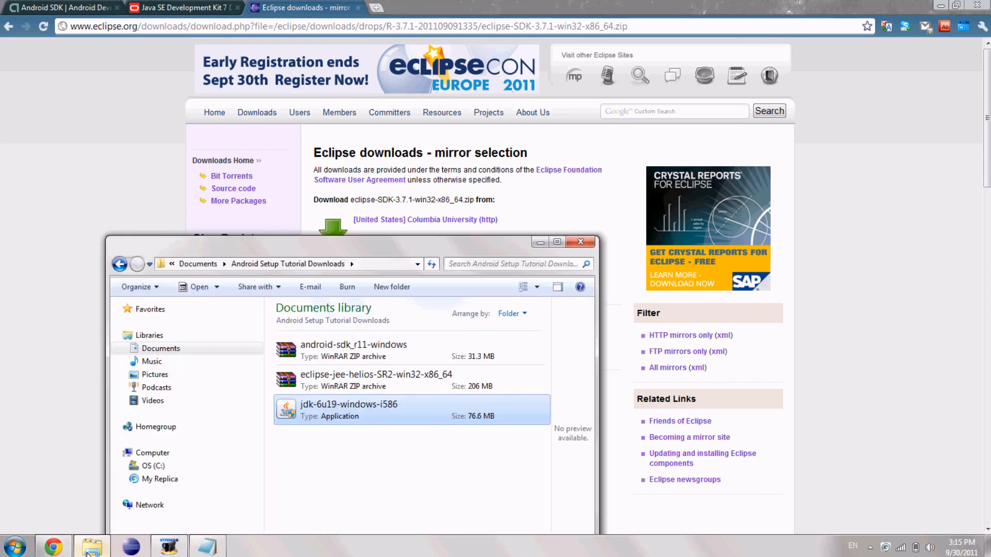
click(320, 382)
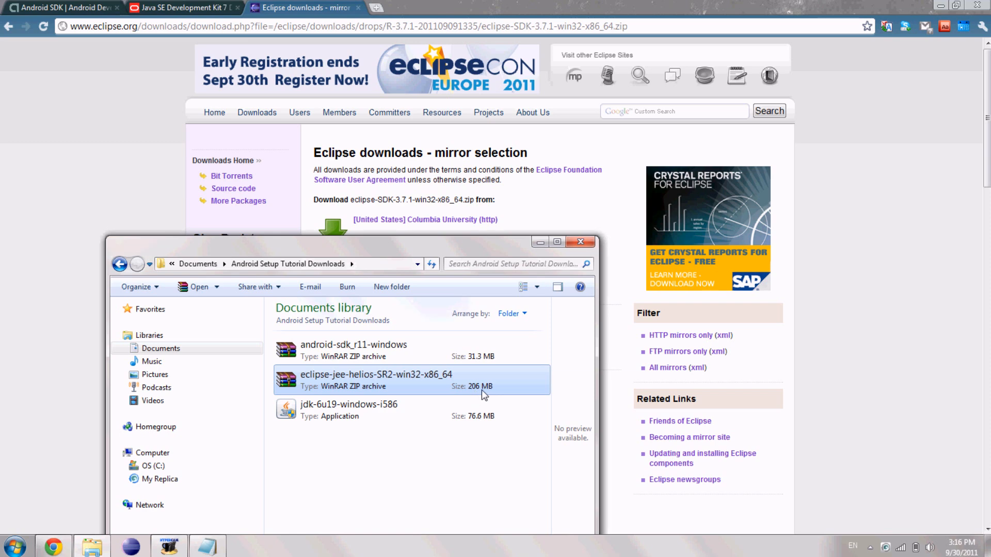
click(101, 107)
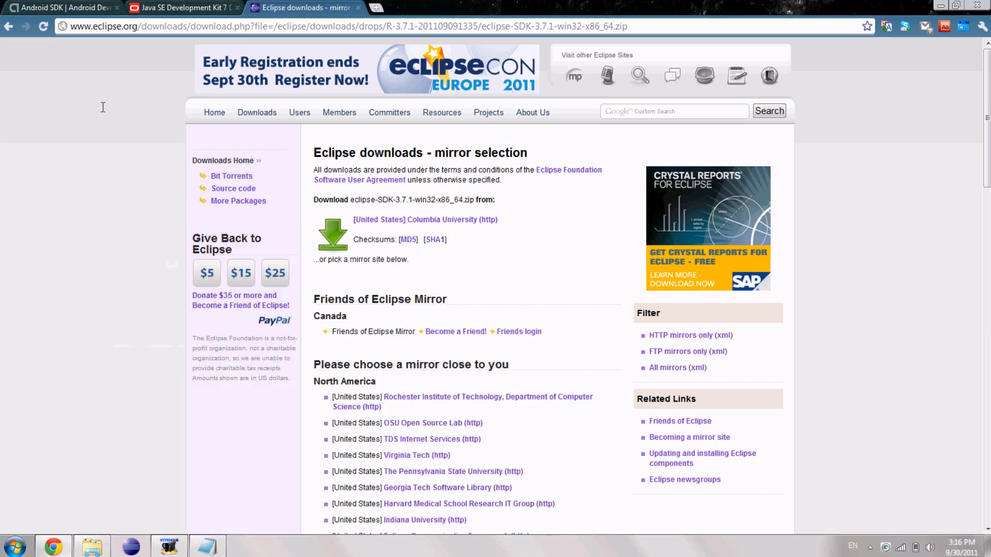
- View the Android SDK download page and highlight its address, developer.android.com/sdk/index.html
click(84, 9)
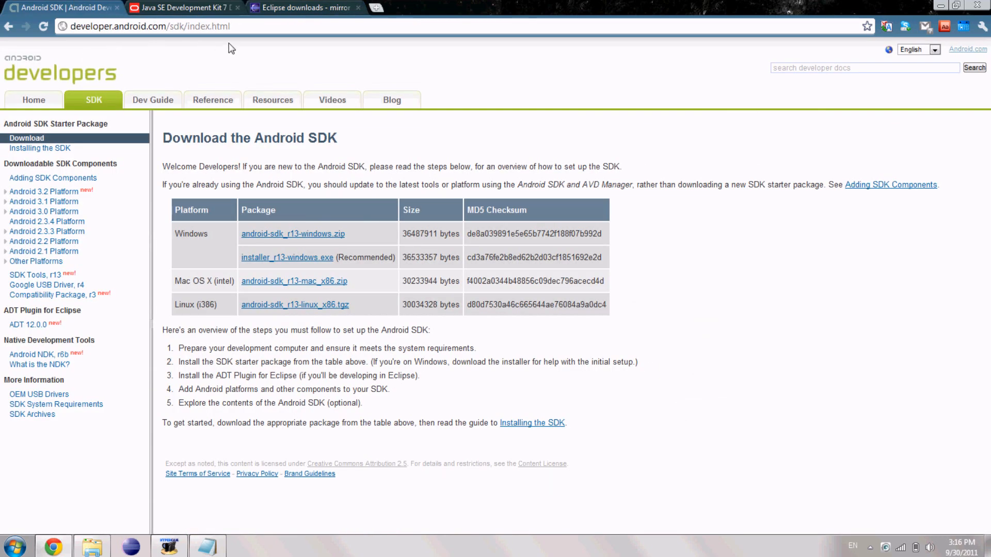
drag(195, 26, 62, 62)
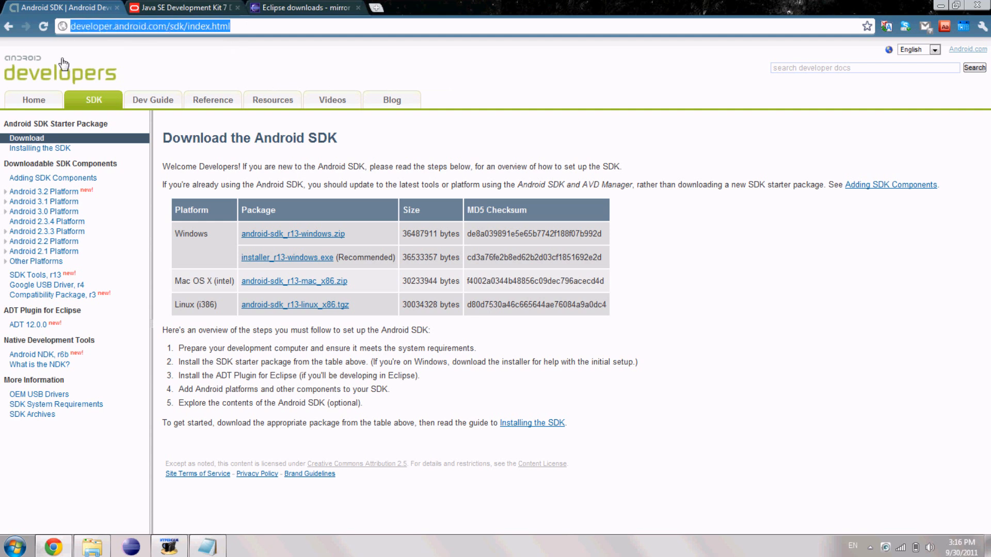
click(149, 54)
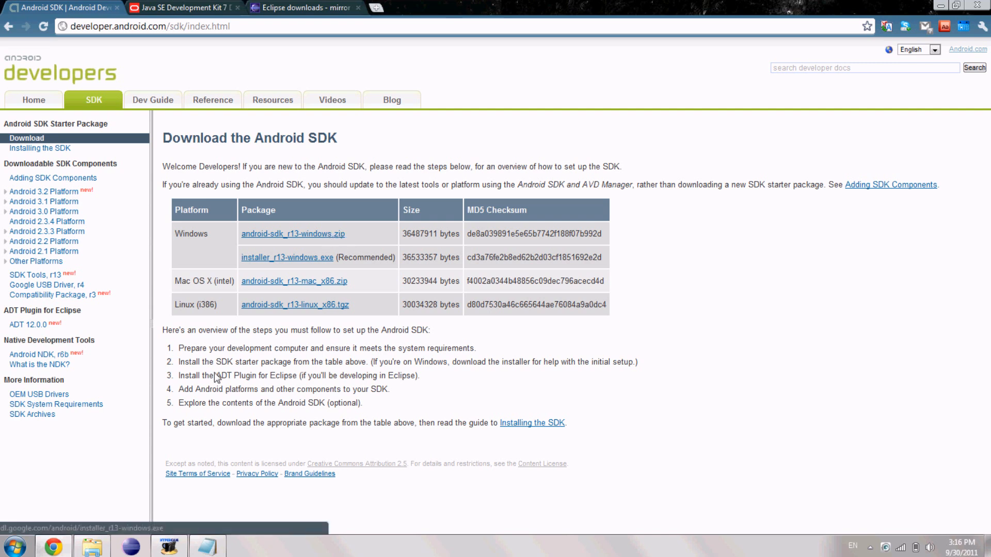
- Switch to Windows Explorer and select the android-sdk_r11-windows archive in the Android Setup Tutorial Downloads folder
click(102, 540)
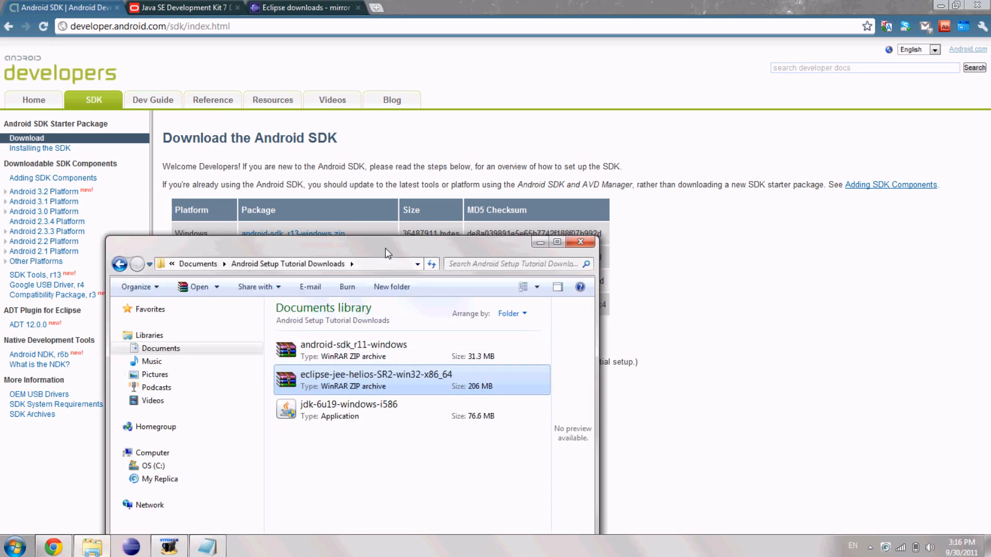
drag(384, 252, 407, 150)
click(360, 355)
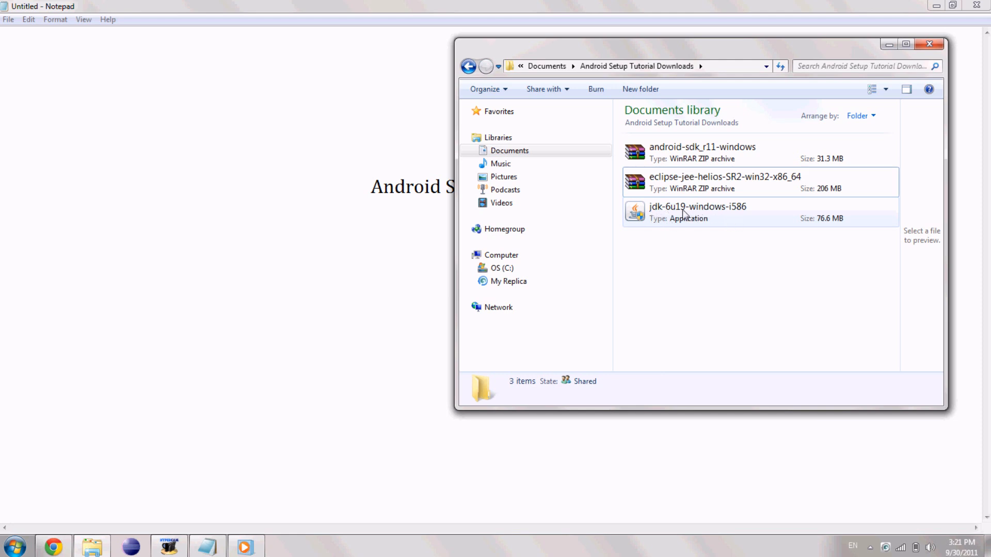
- Select the jdk-6u19-windows-i586 installer in the tutorial downloads folder and reposition the folder window
double_click(670, 213)
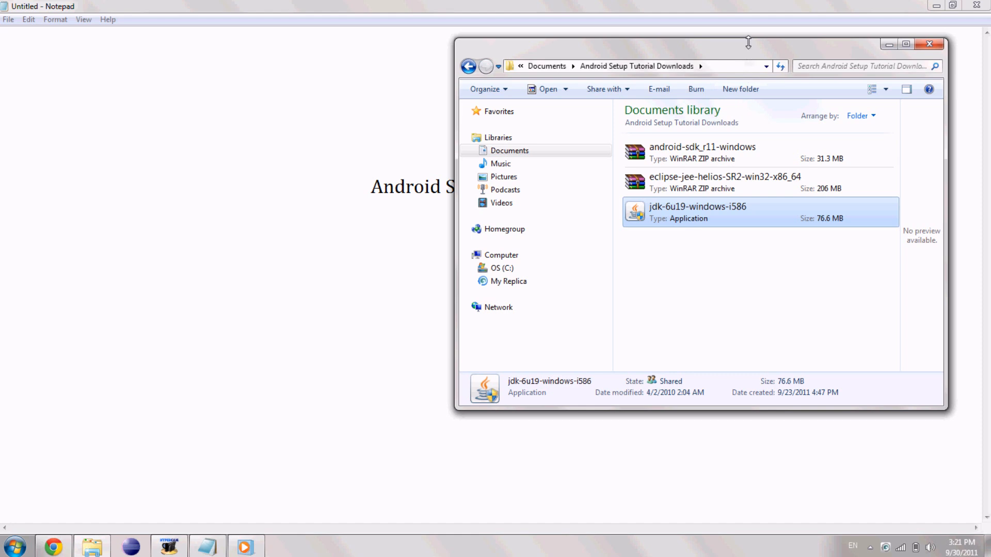
drag(750, 51, 548, 87)
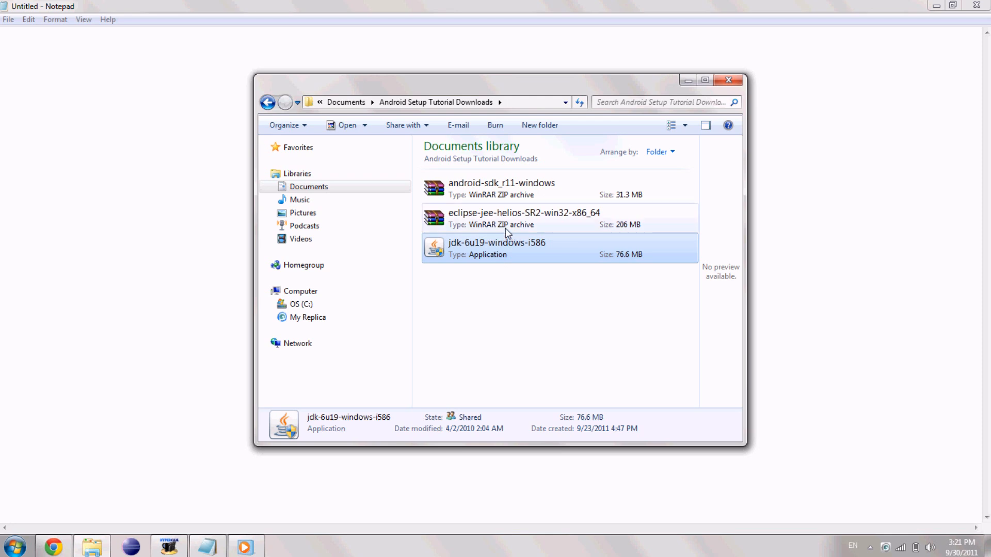
- Open the Documents library in a second Explorer window
click(15, 546)
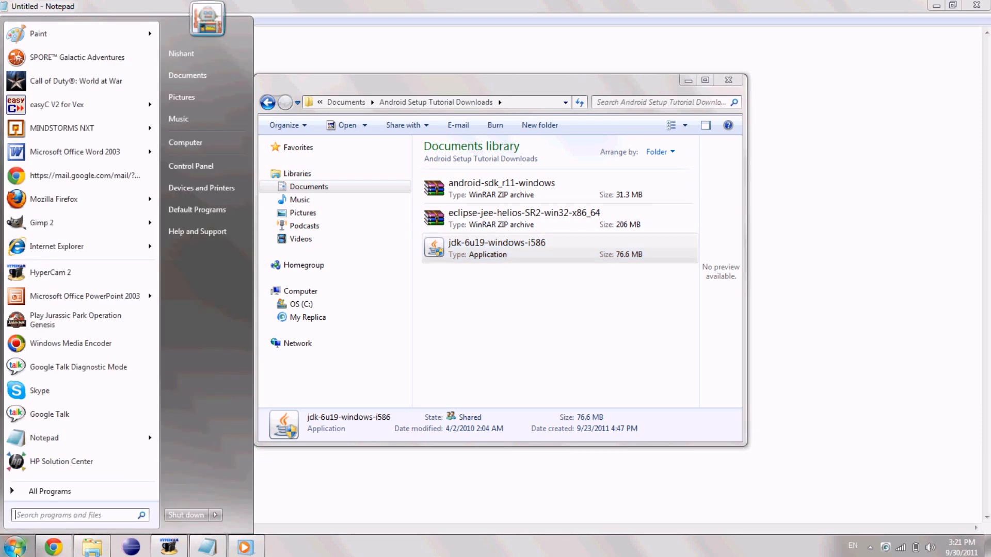
click(224, 78)
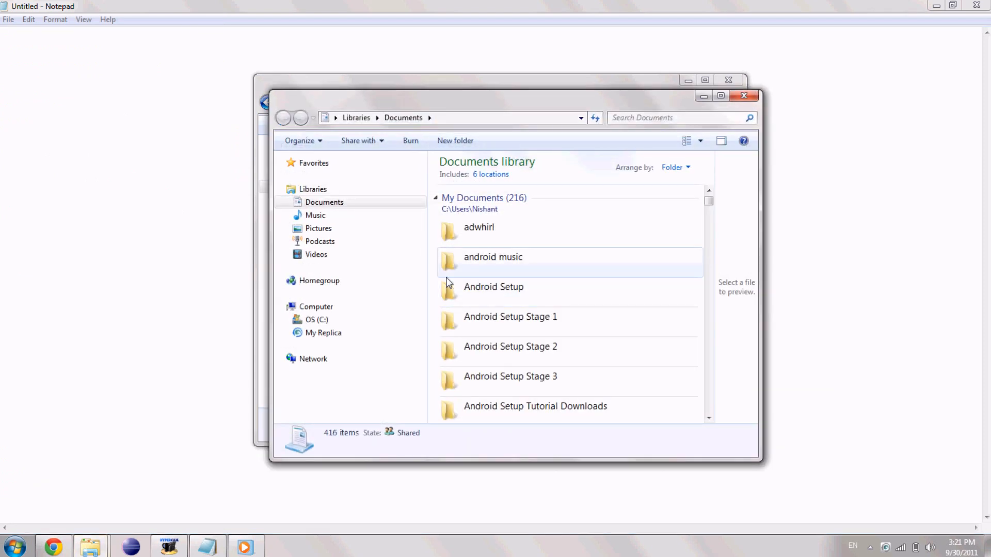
right_click(432, 280)
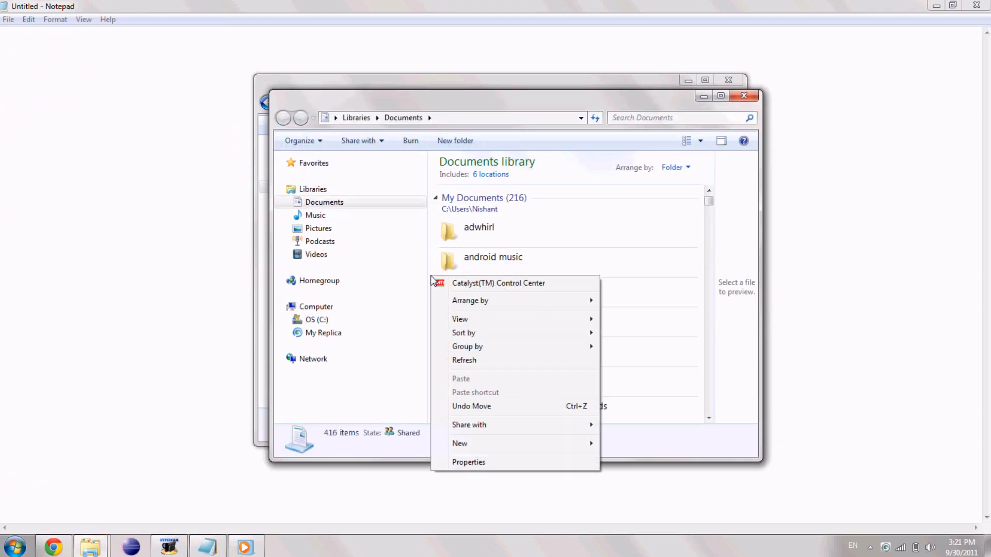
mouse_move(480, 447)
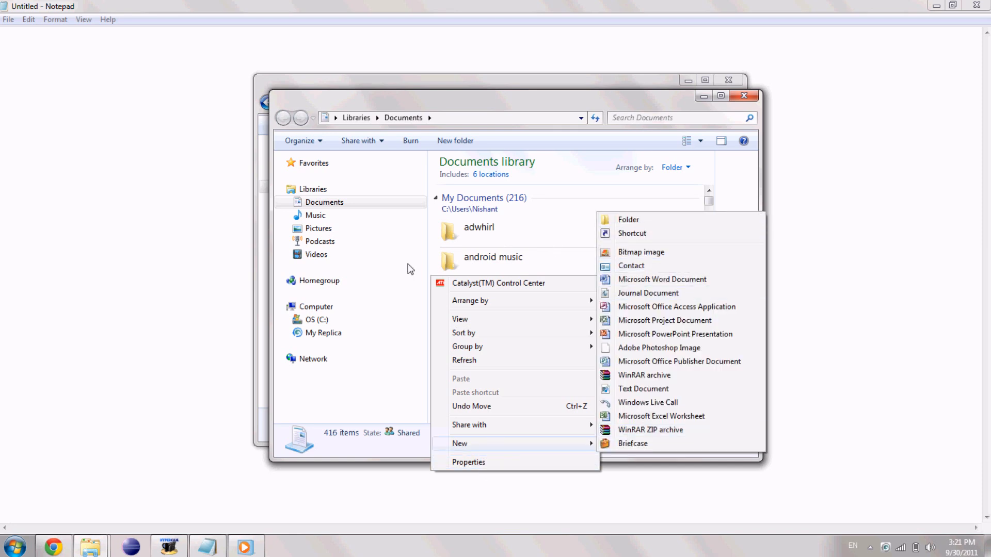
click(435, 257)
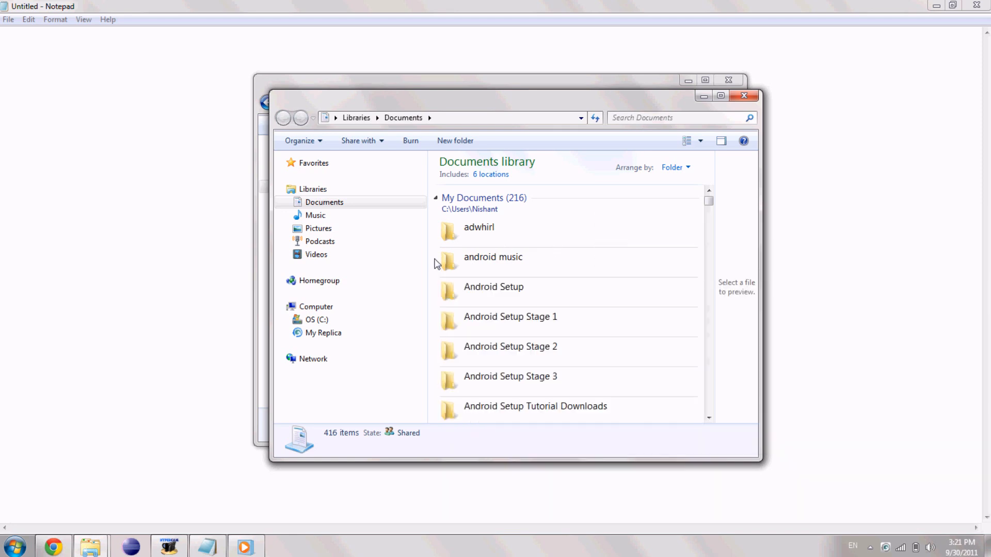
- Look inside the Android Setup folder and its workspace subfolder, and return to the Documents library
double_click(478, 289)
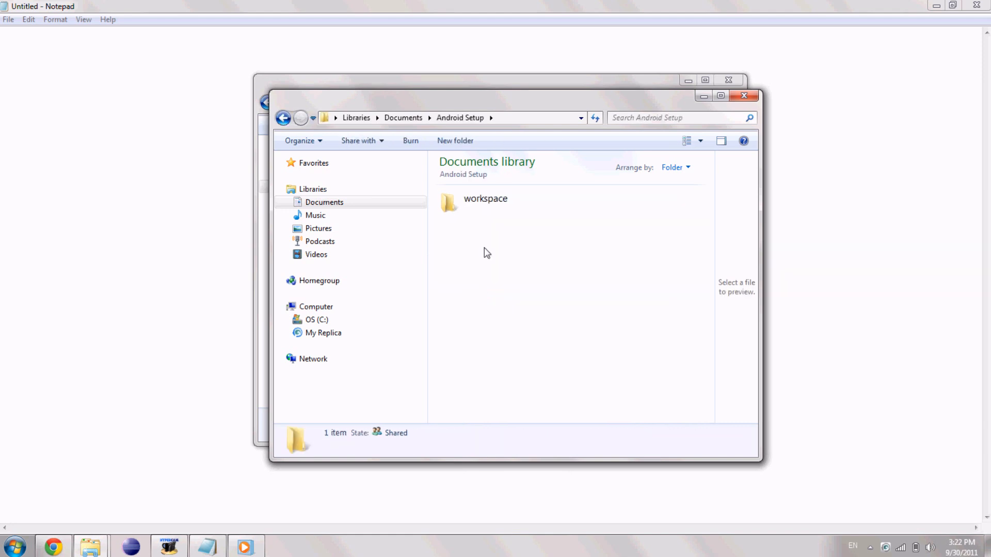
right_click(481, 233)
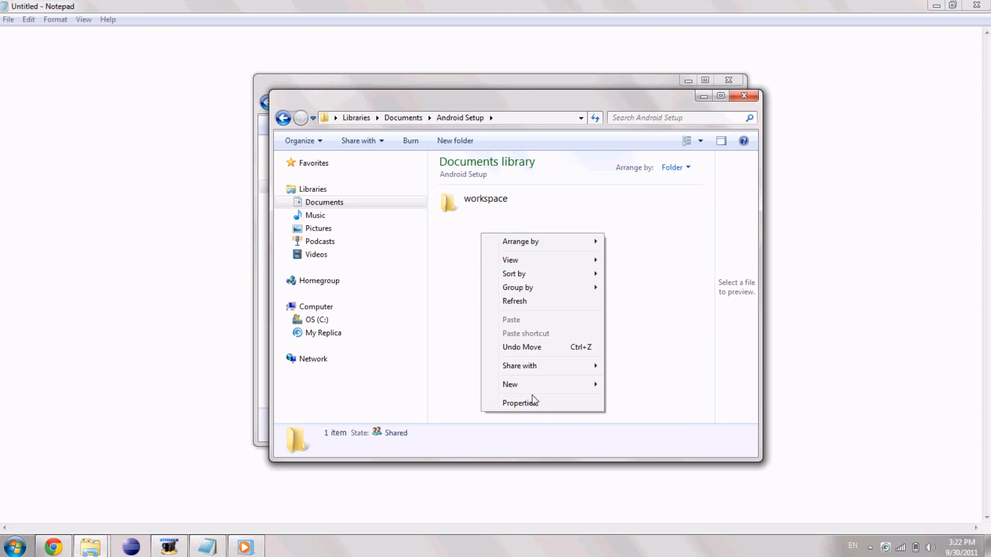
mouse_move(531, 386)
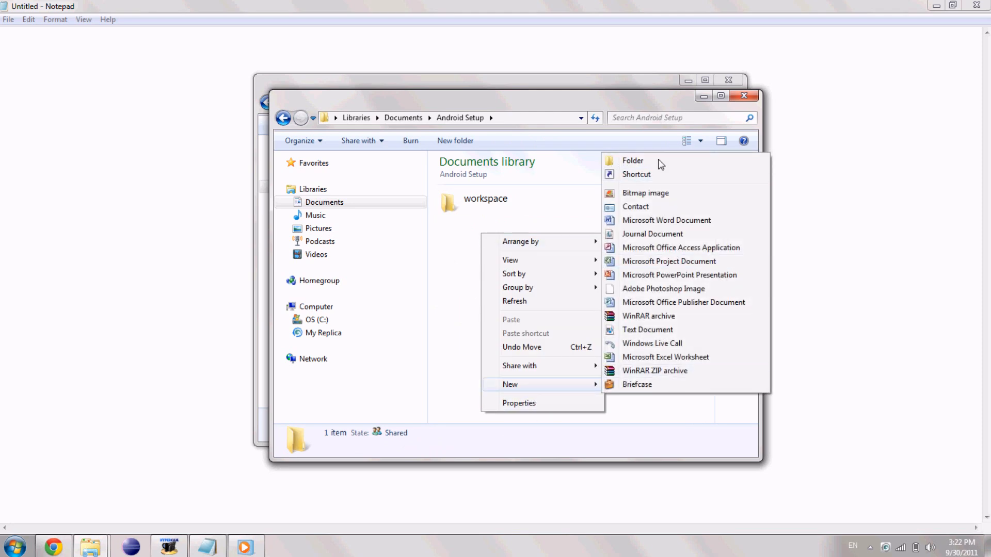
click(426, 242)
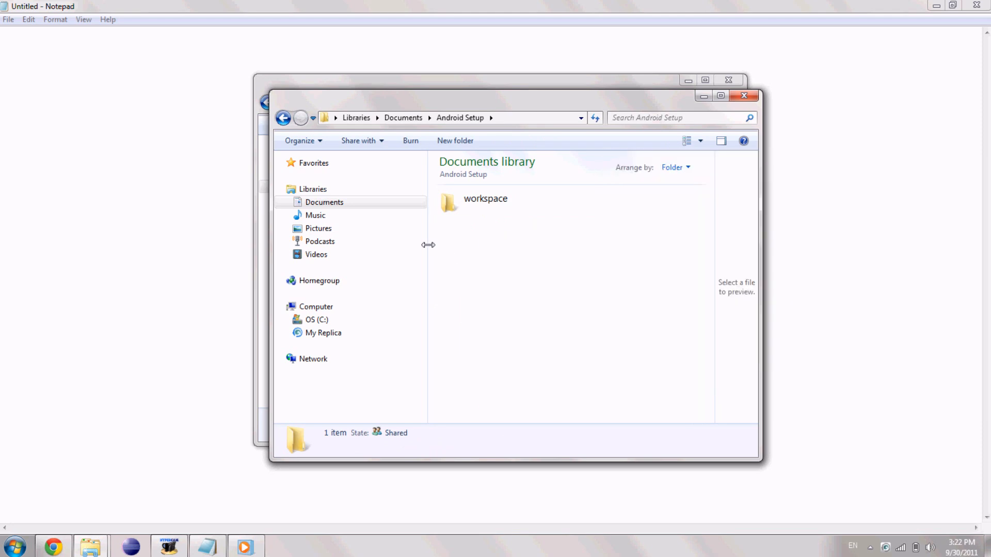
double_click(477, 206)
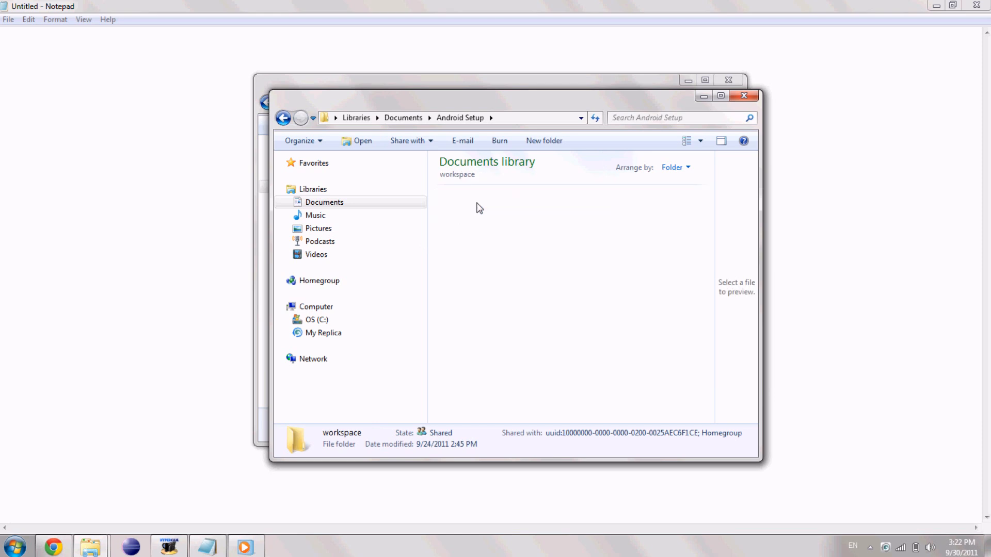
click(283, 118)
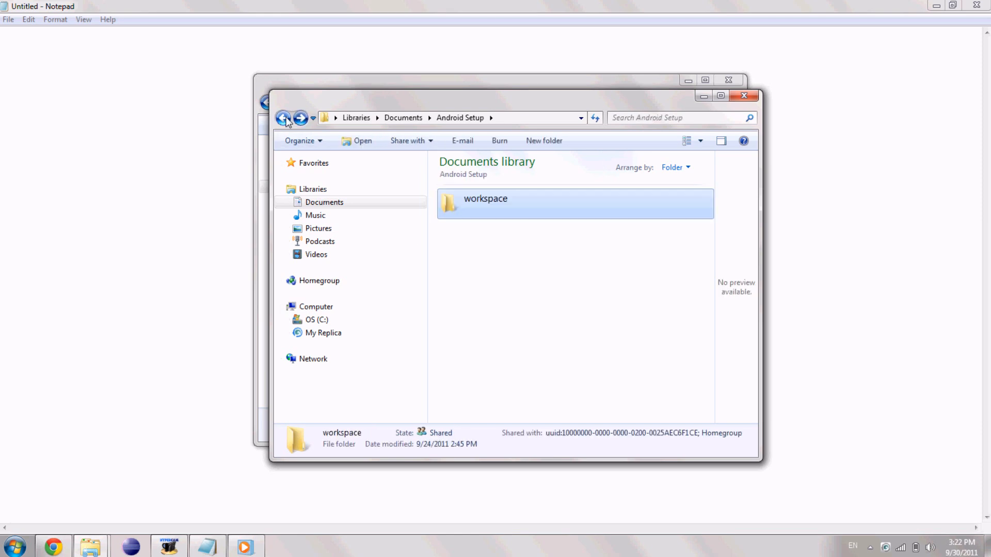
click(283, 119)
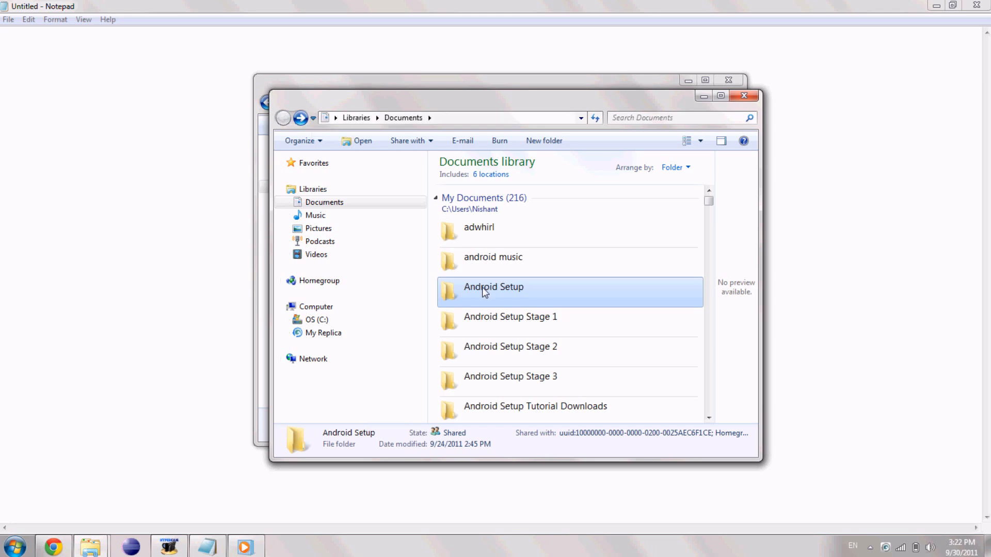
- Arrange the Documents and tutorial downloads windows side by side and select the eclipse-jee-helios-SR2-win32-x86_64 archive
drag(472, 112, 716, 90)
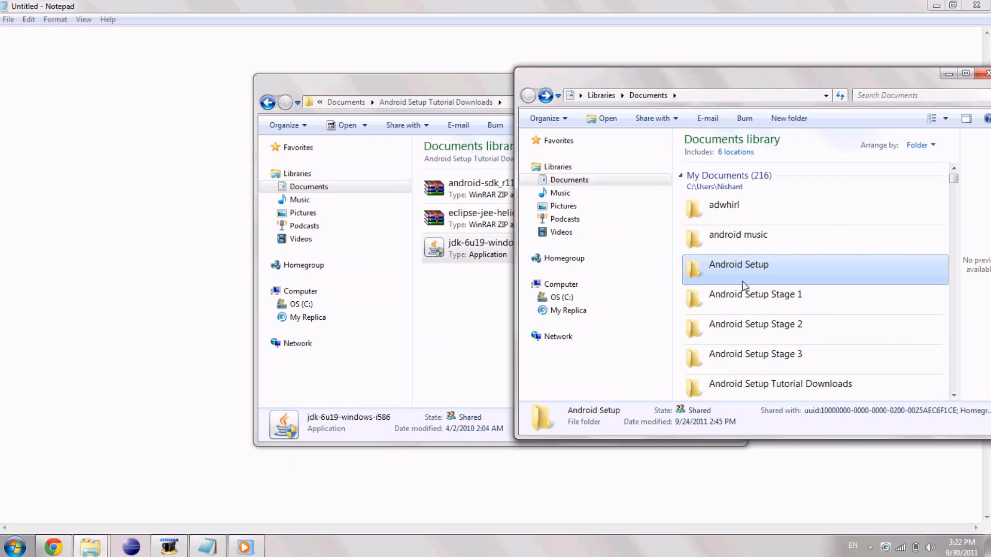
drag(465, 80, 315, 93)
click(364, 213)
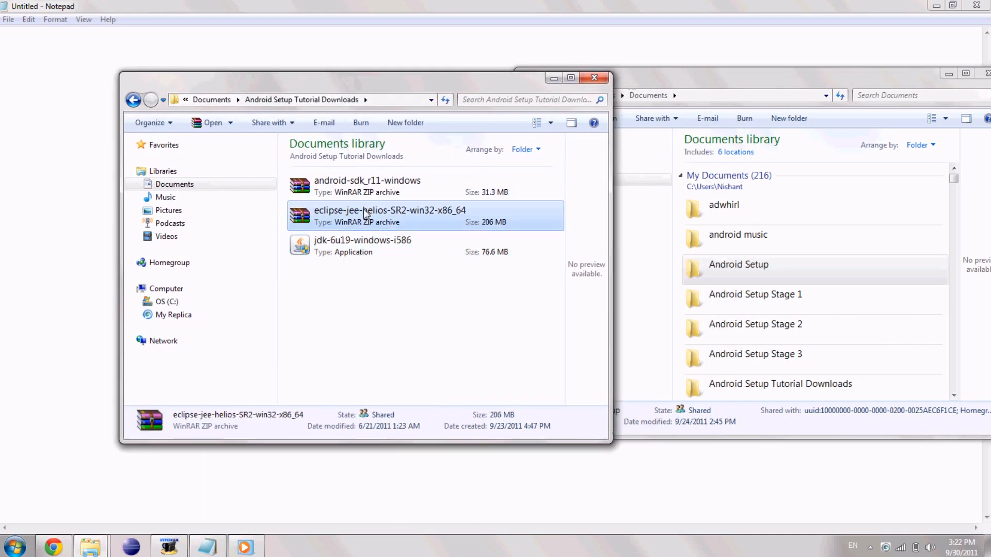
- Open the eclipse-jee-helios-SR2-win32-x86_64 archive in Windows Explorer and copy the eclipse folder inside it
right_click(364, 210)
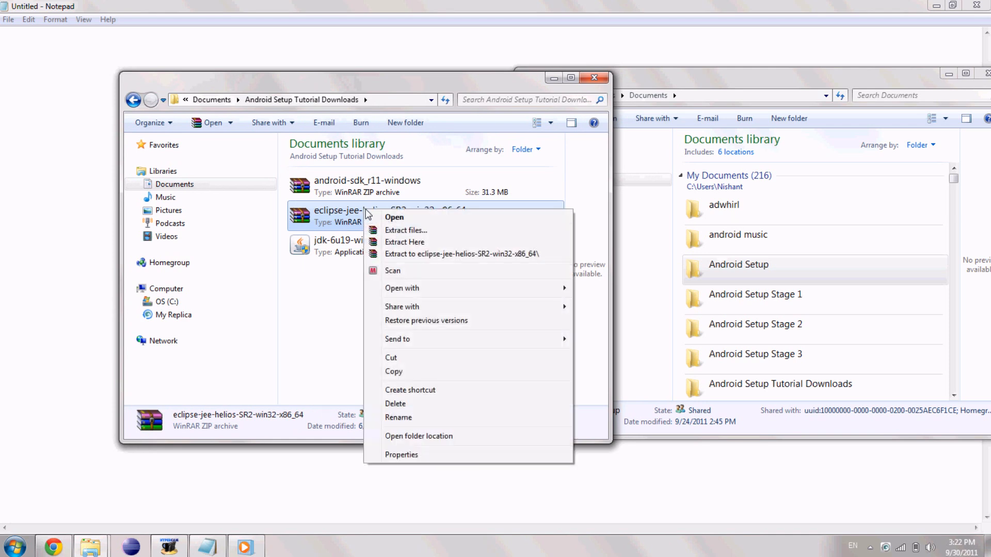
mouse_move(410, 288)
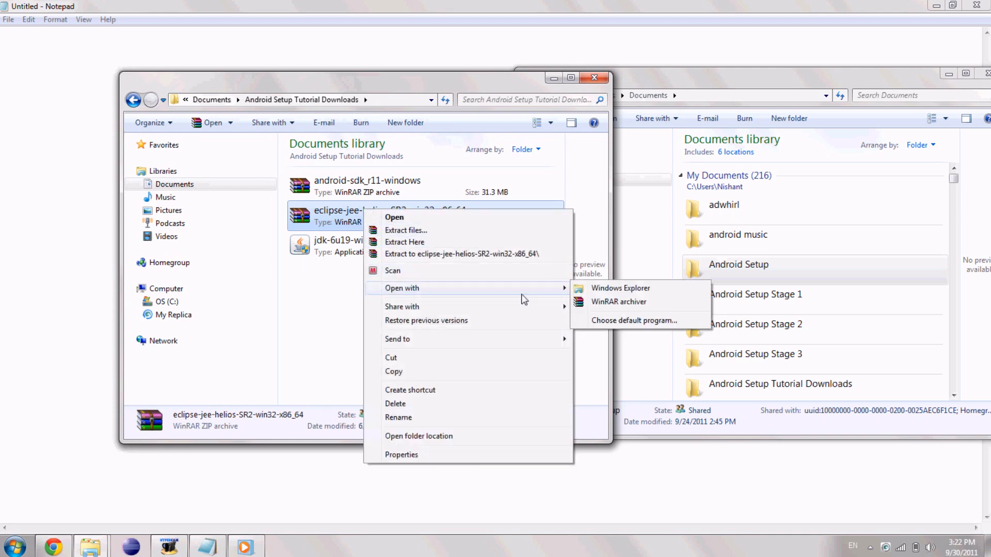
click(588, 290)
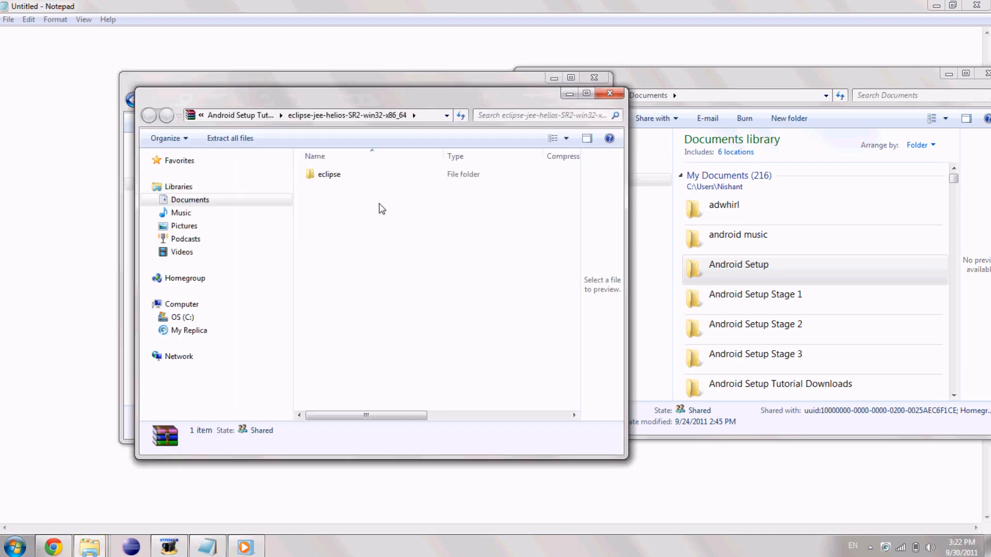
right_click(325, 179)
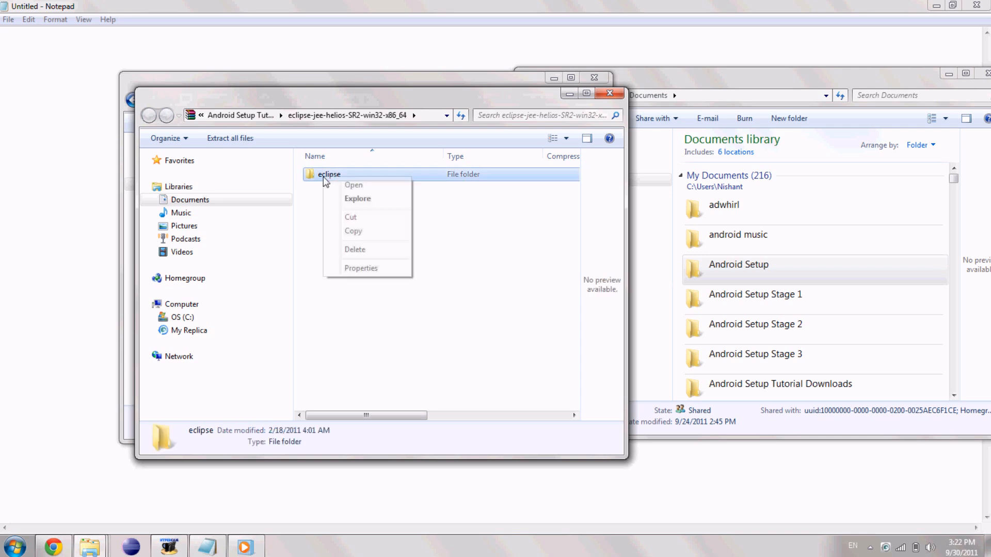
click(349, 234)
click(792, 264)
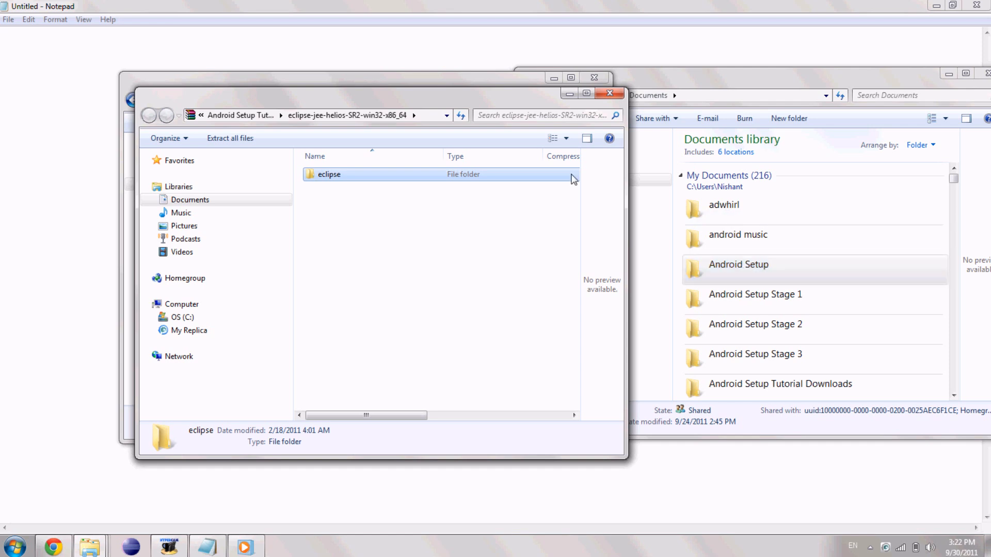
click(668, 85)
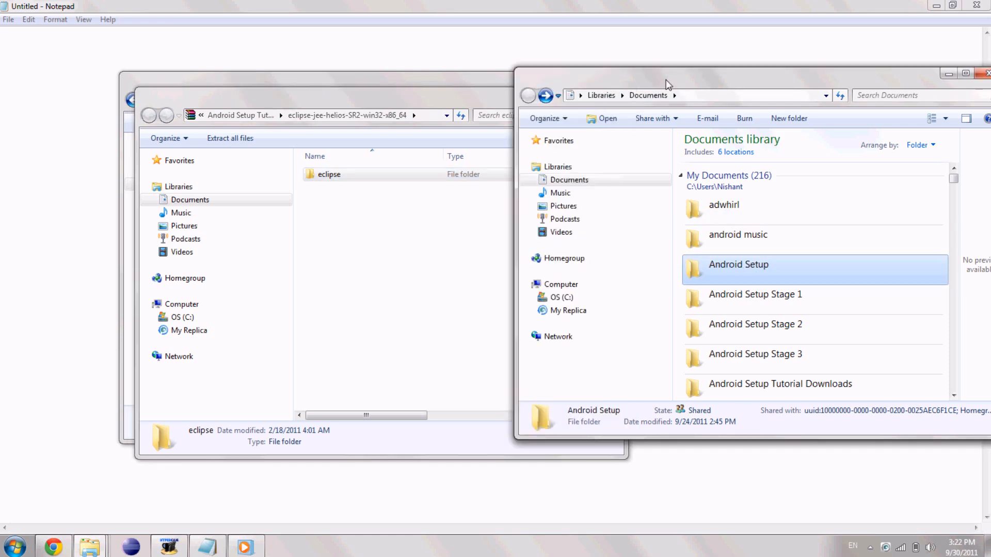
double_click(729, 269)
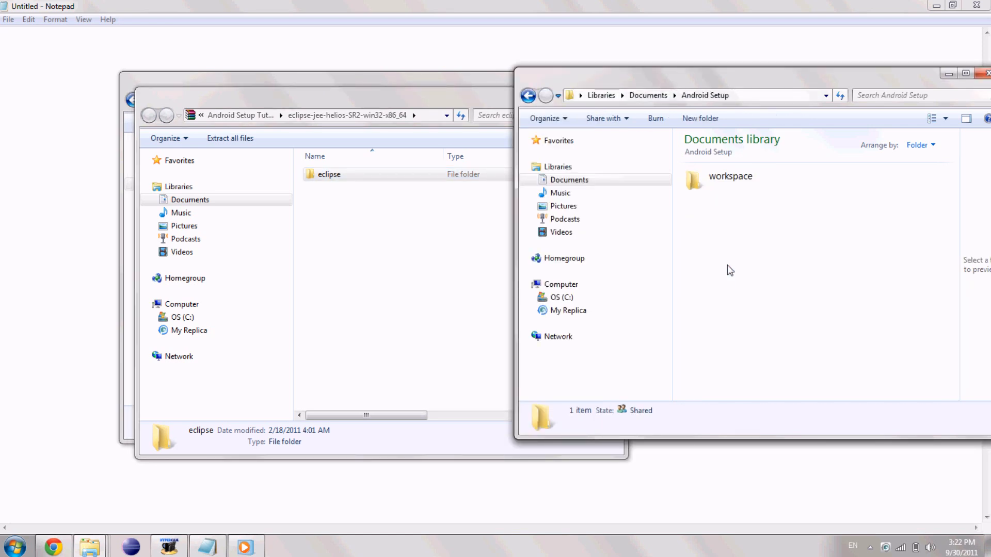
right_click(705, 204)
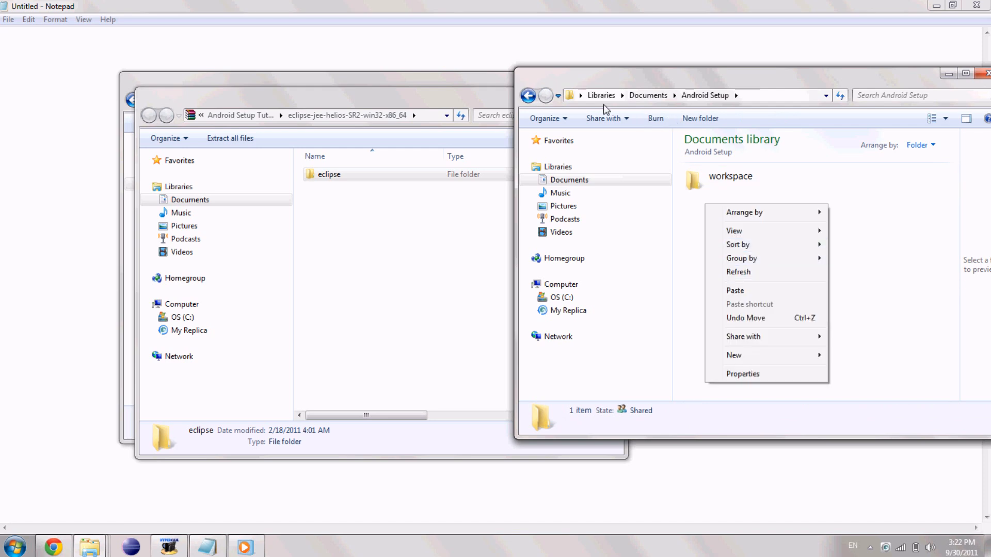
click(603, 104)
click(527, 95)
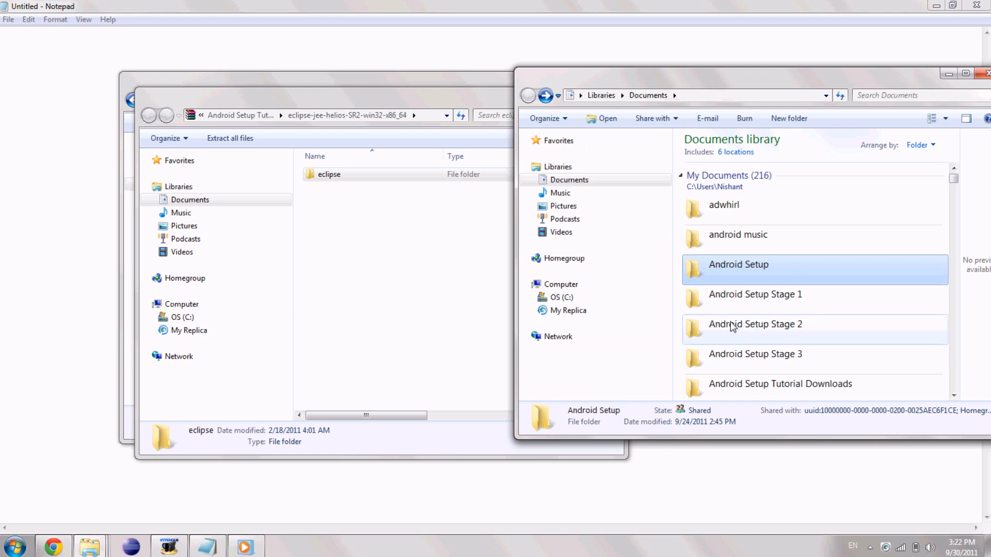
- Look through the eclipse folder inside Android Setup Stage 2 and return to the Android Setup Stage 2 folder
double_click(762, 332)
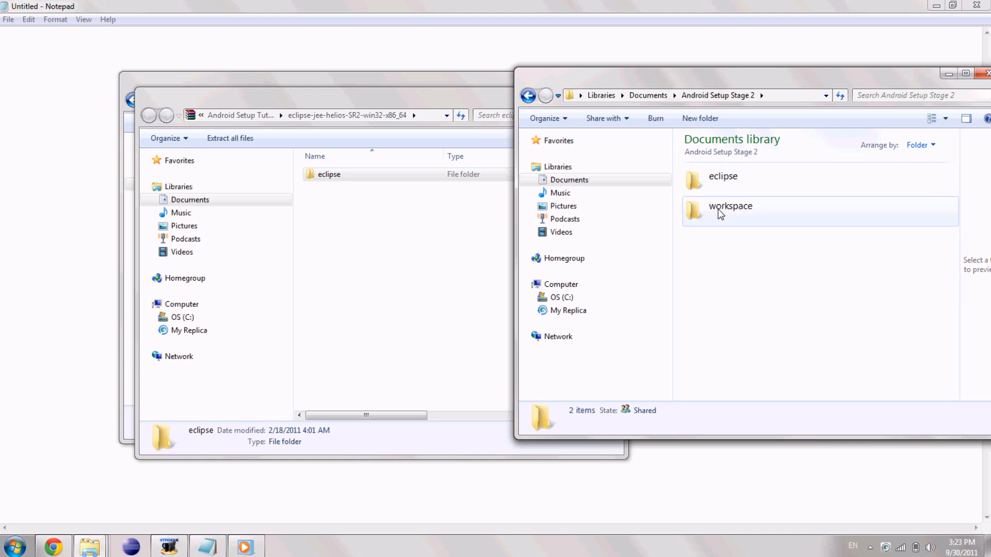
double_click(729, 182)
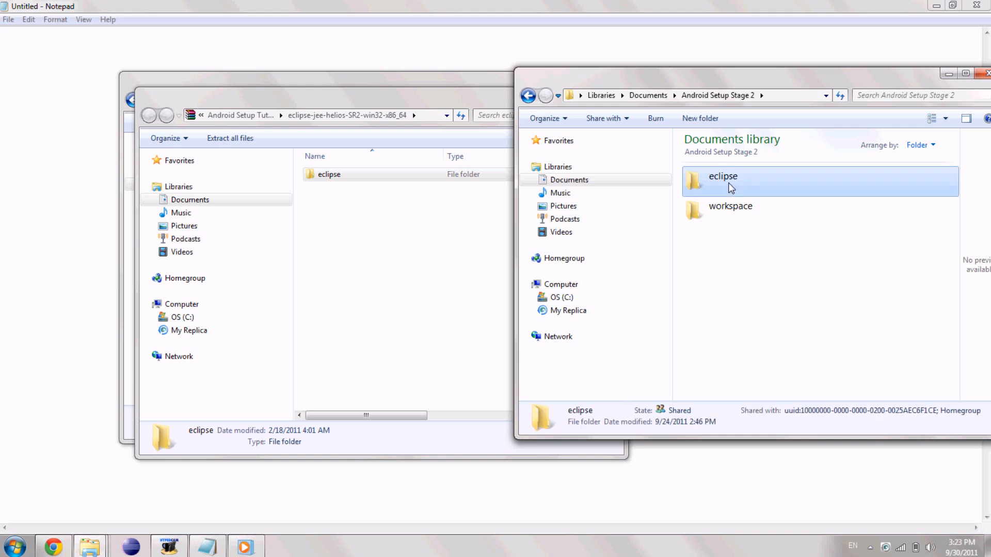
scroll(949, 212, down, 1)
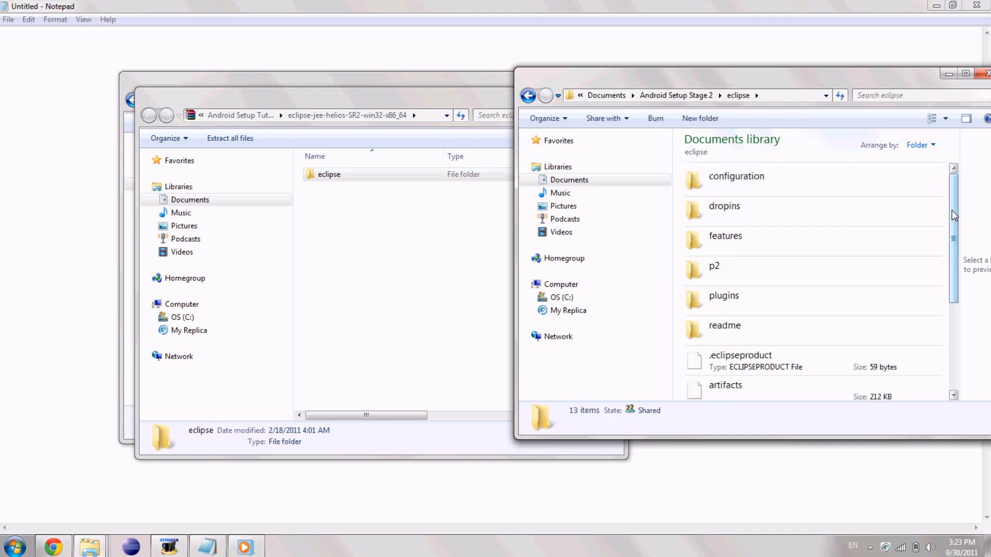
mouse_move(954, 219)
mouse_down()
mouse_move(954, 289)
mouse_move(954, 204)
mouse_up()
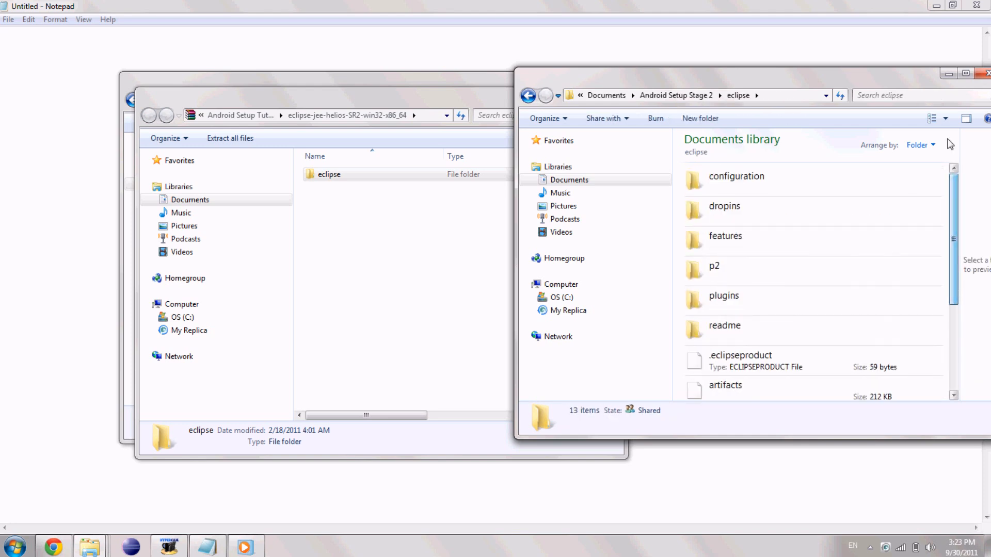
click(535, 98)
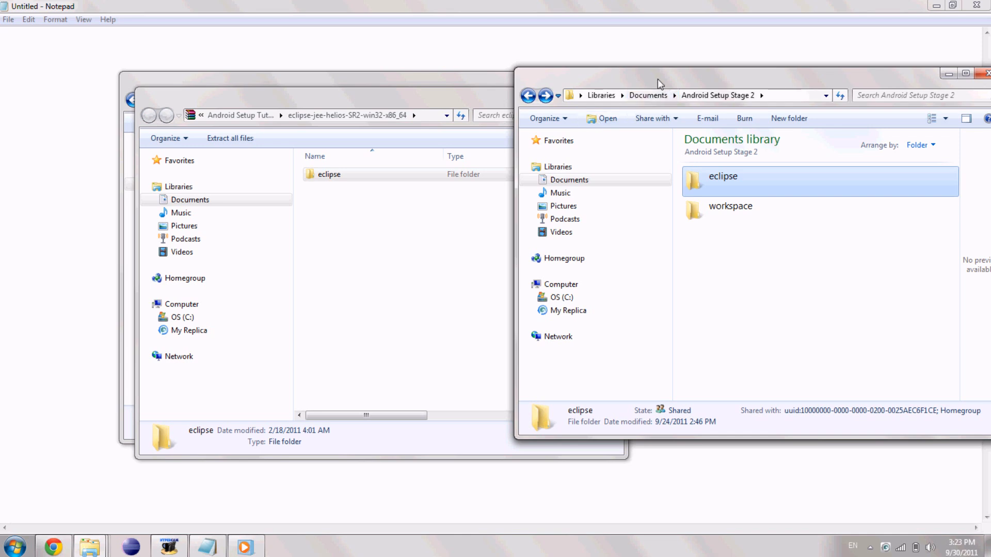
- Run the eclipse application from the eclipse folder in Android Setup Stage 2 and allow it through the security warning
drag(658, 79, 642, 83)
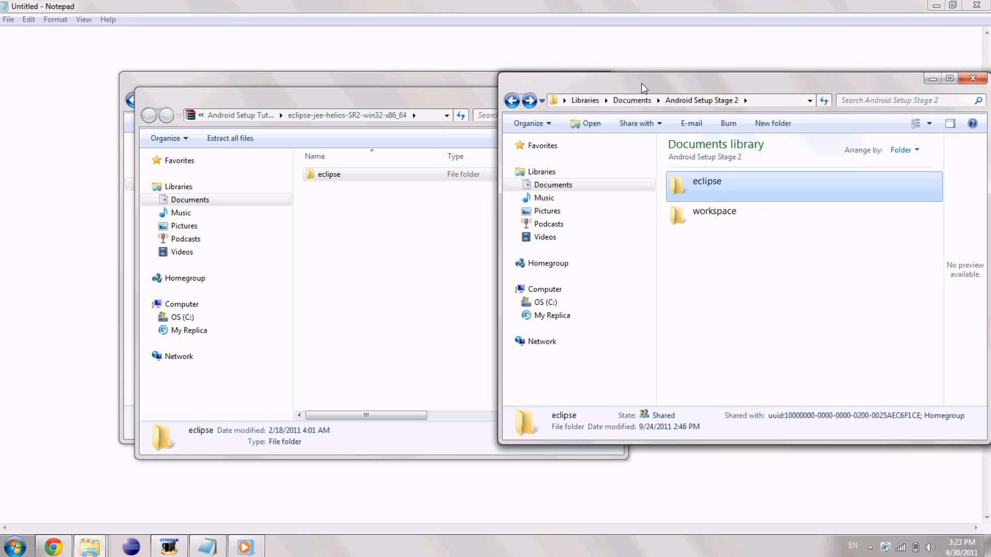
double_click(705, 178)
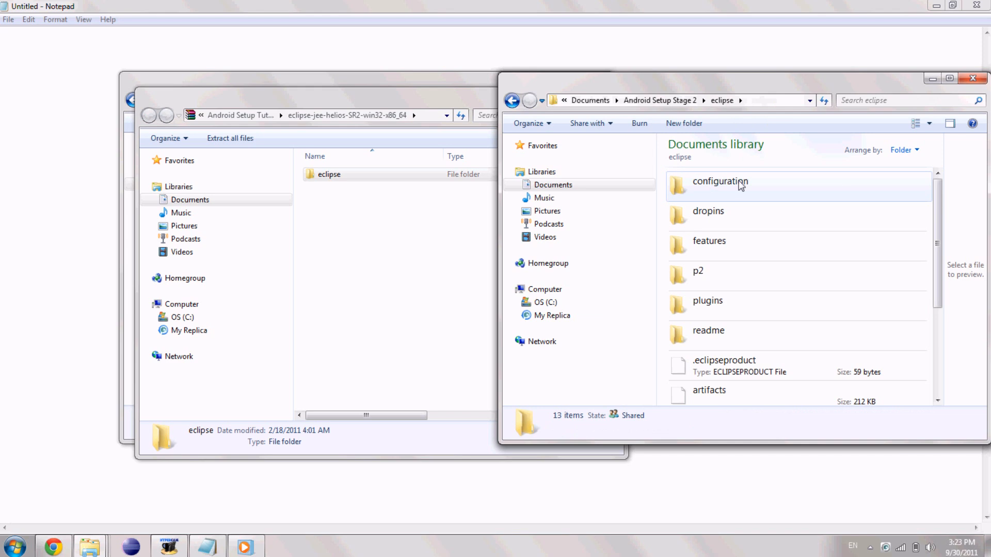
drag(940, 209, 941, 282)
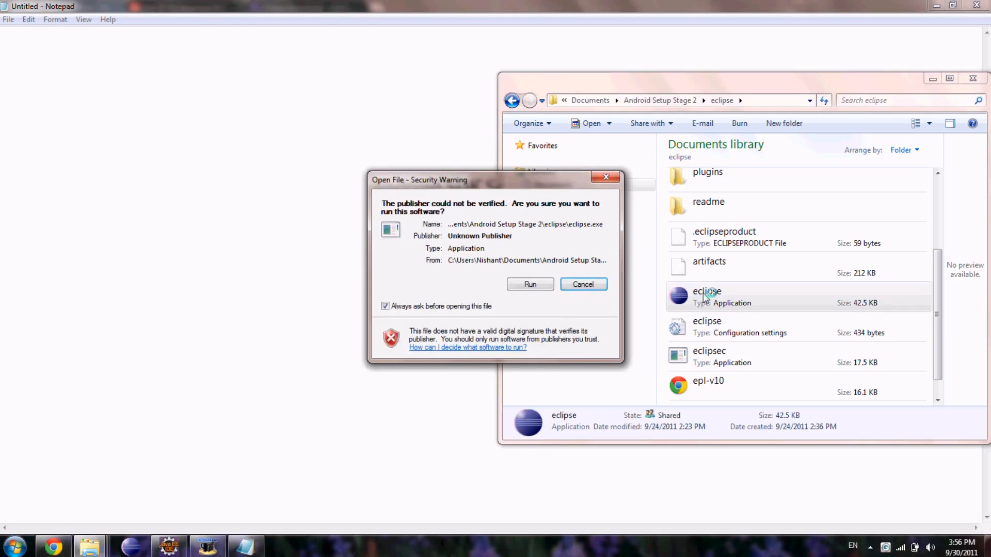
click(530, 284)
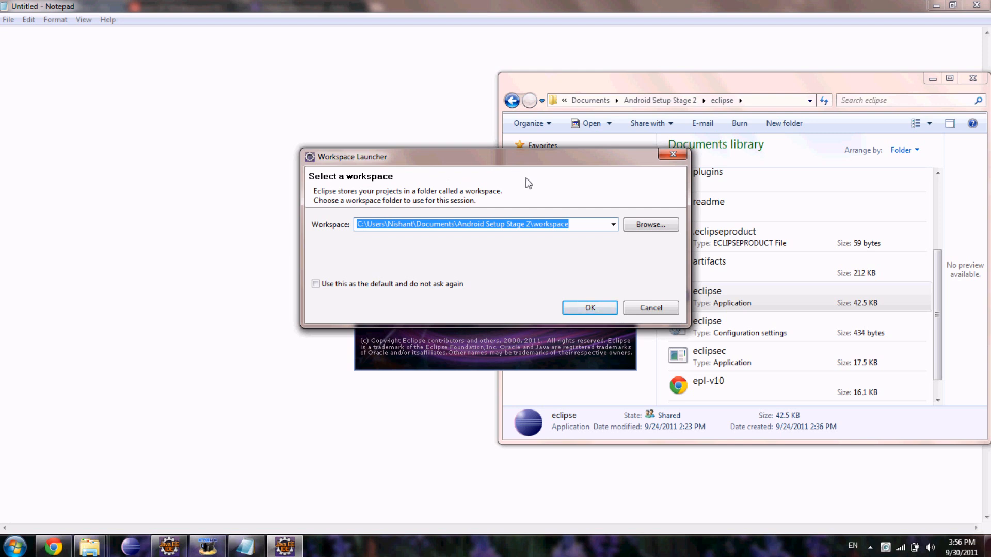
- Browse for a workspace directory and expand Libraries, Documents and My Documents in the folder tree
click(632, 226)
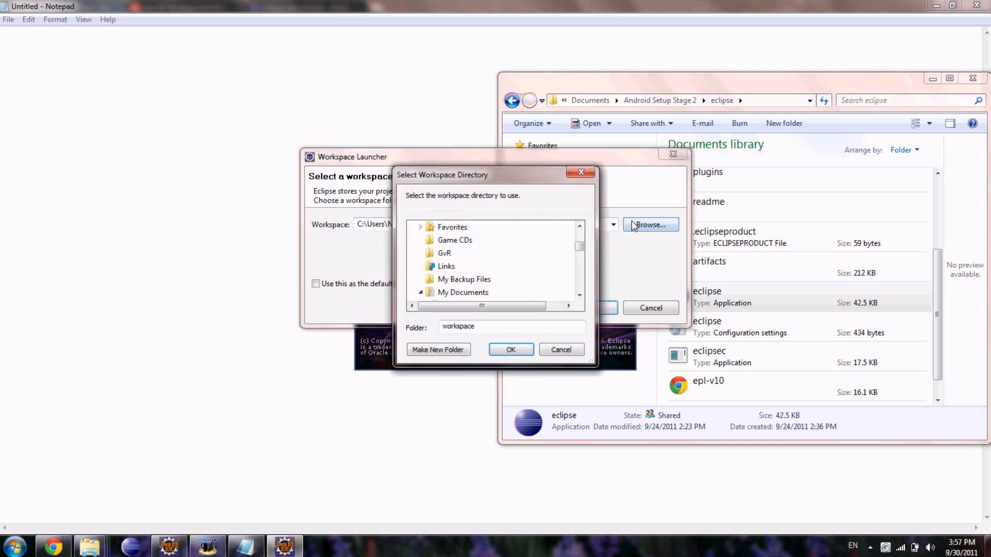
scroll(577, 247, up, 3)
scroll(577, 247, up, 3)
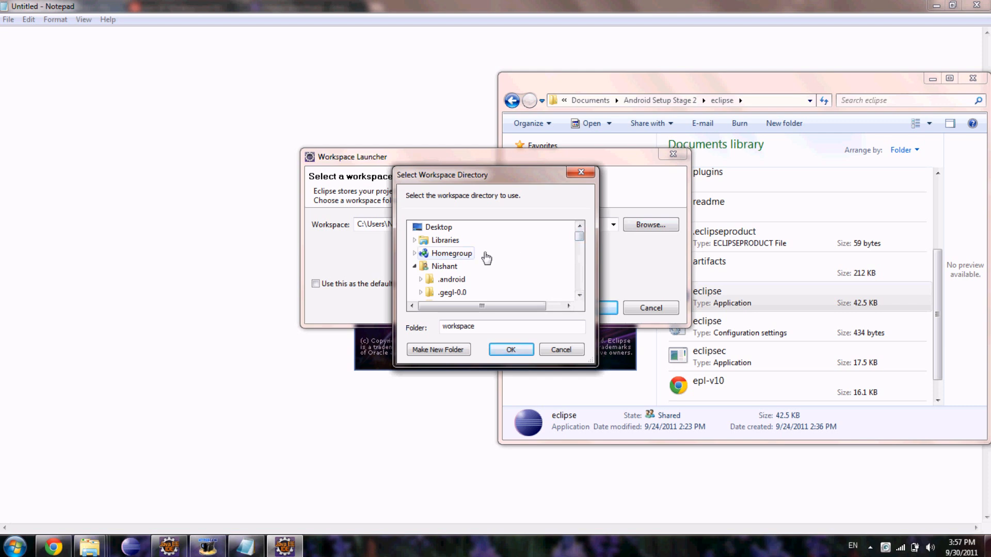
click(416, 241)
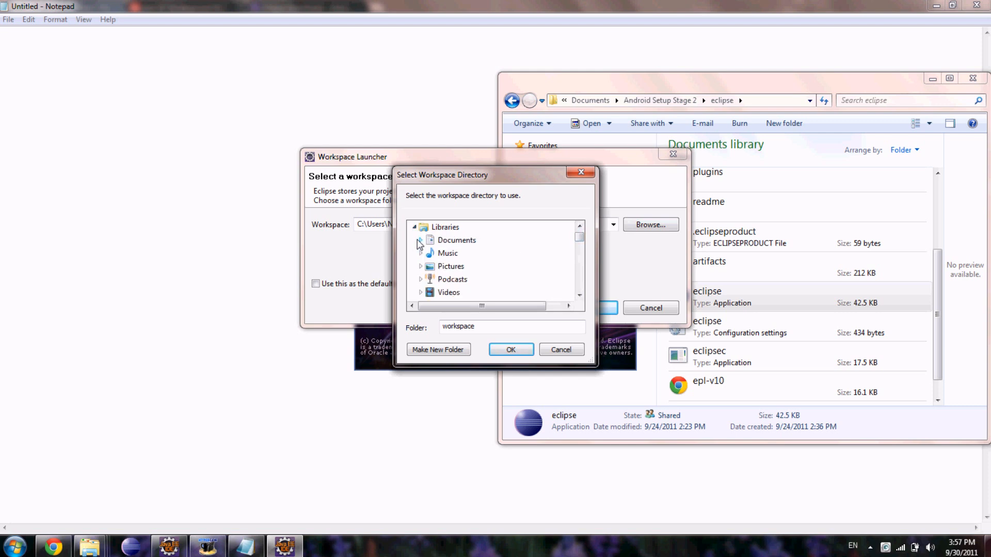
click(420, 240)
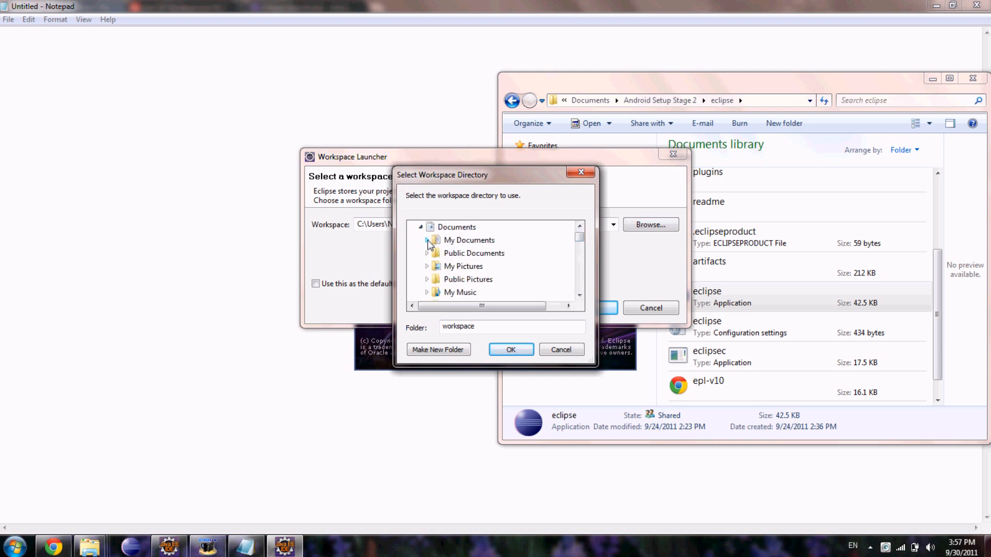
click(427, 241)
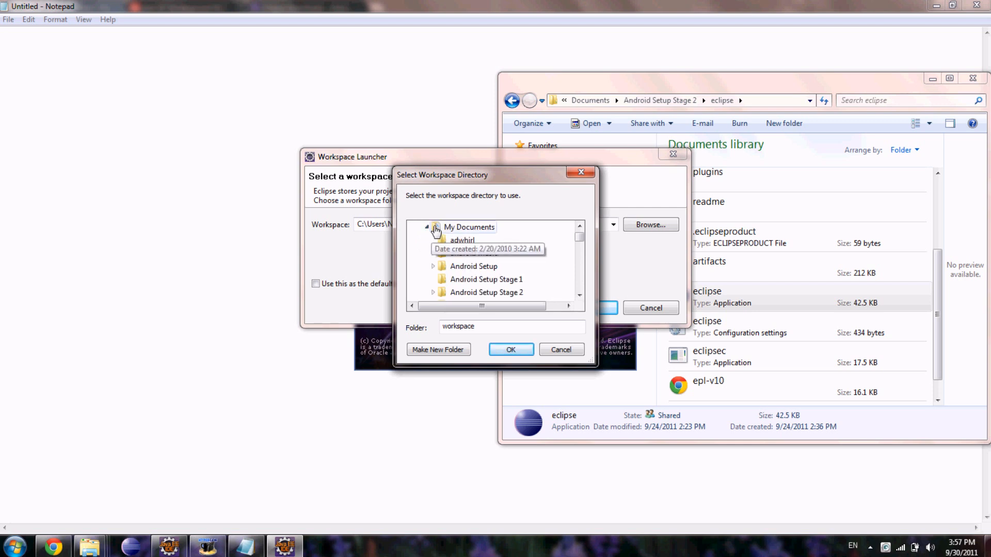
- Choose the workspace folder inside Android Setup Stage 2 as the workspace directory and launch Eclipse with it
click(433, 266)
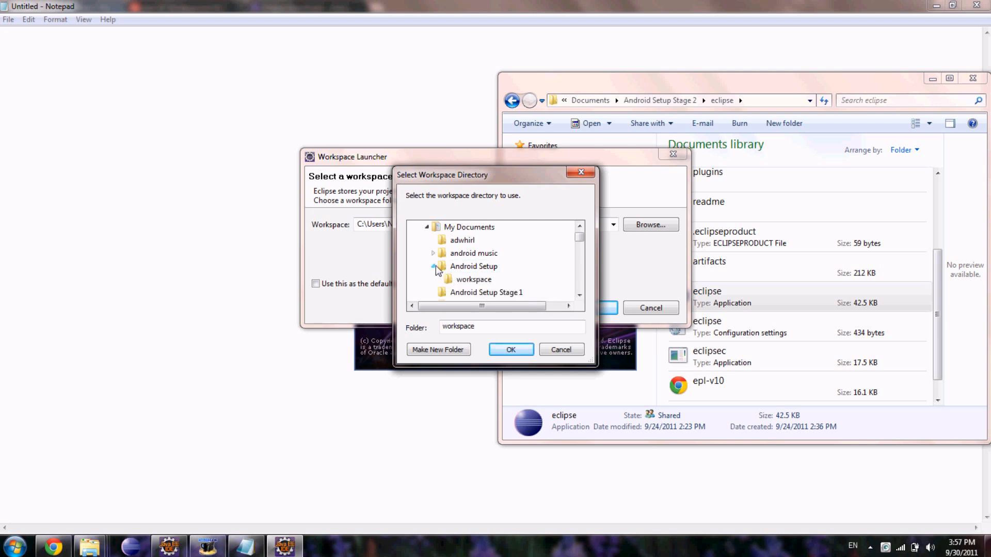
click(434, 266)
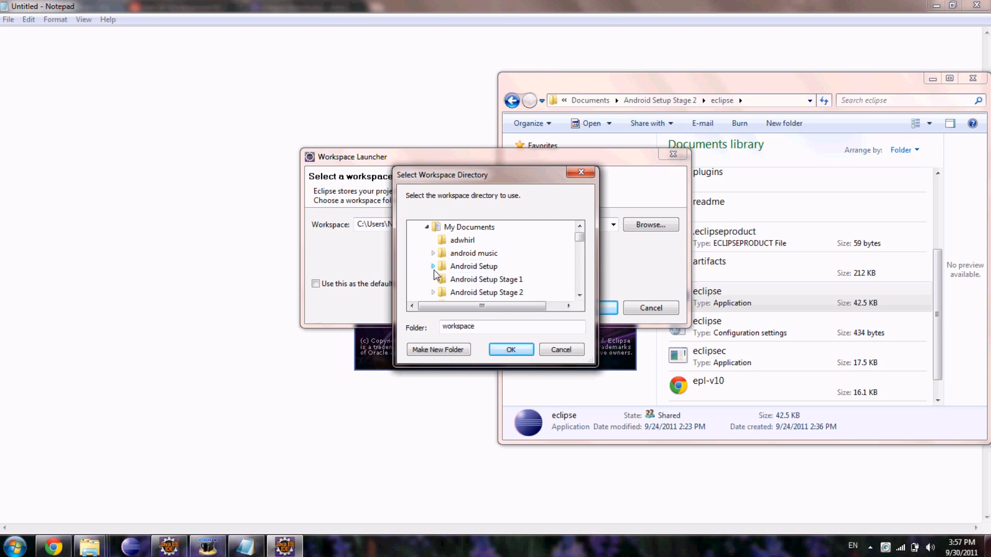
drag(580, 238, 581, 240)
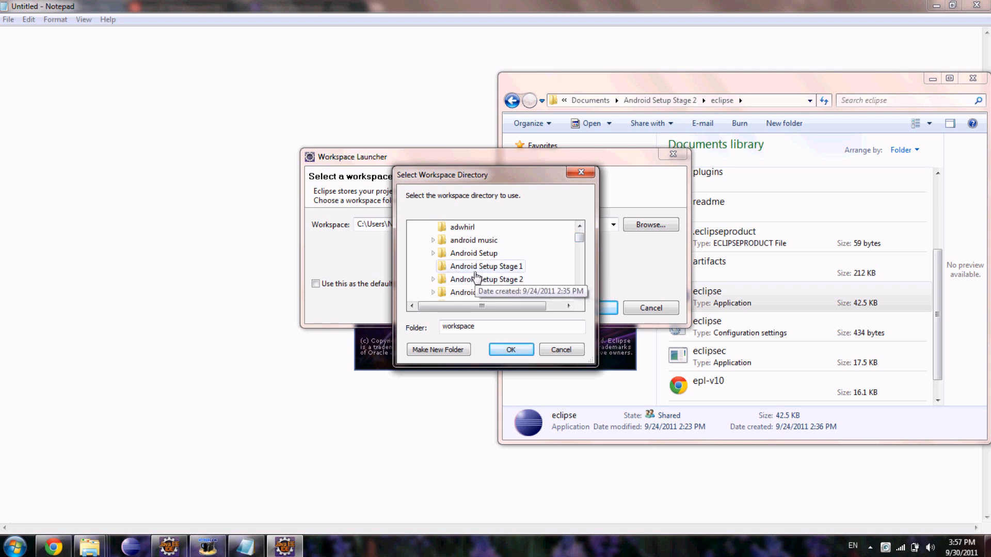
click(432, 280)
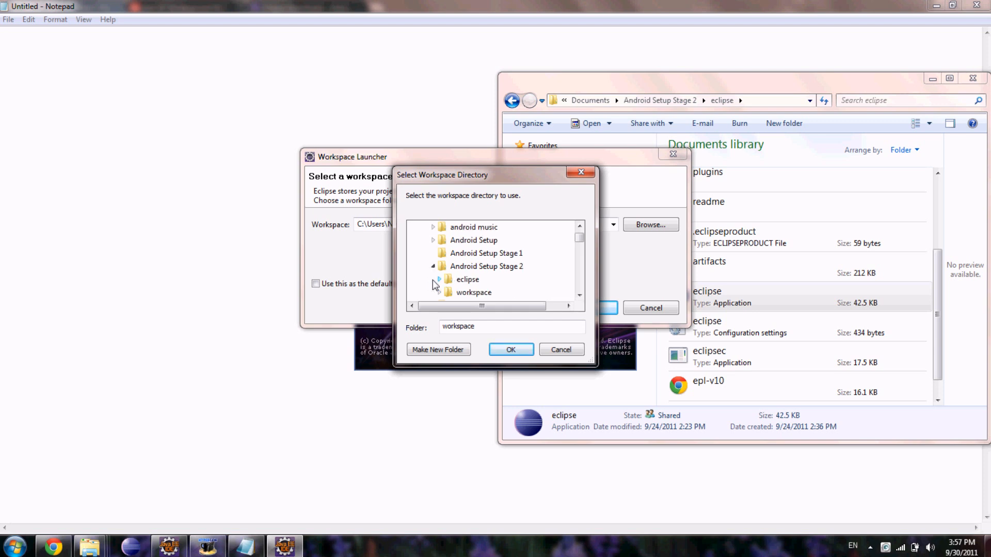
drag(578, 243, 579, 238)
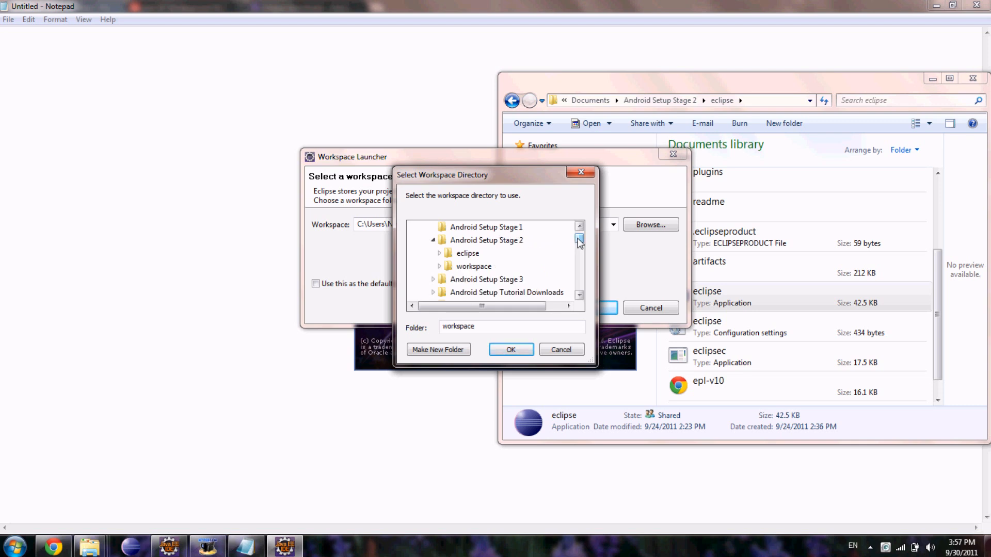
click(458, 266)
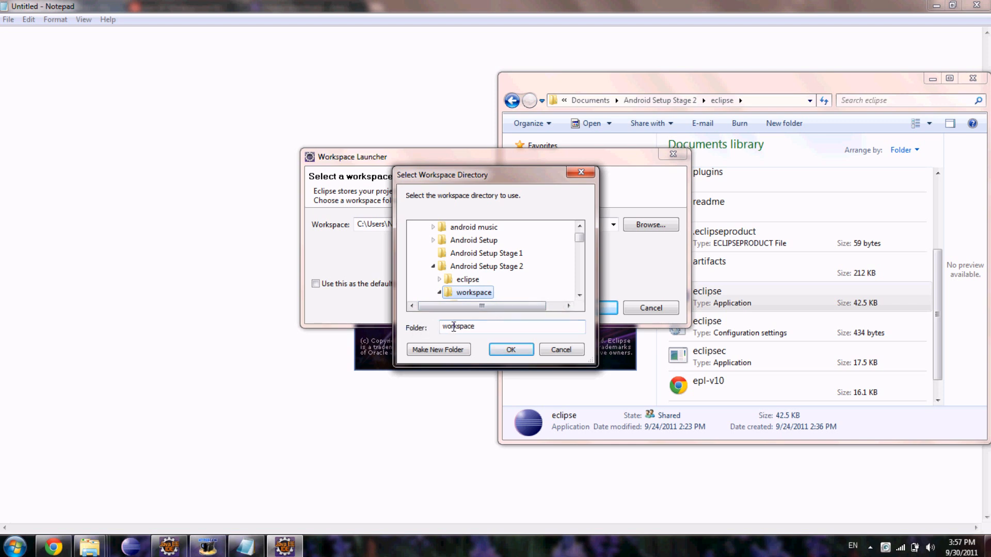
click(510, 351)
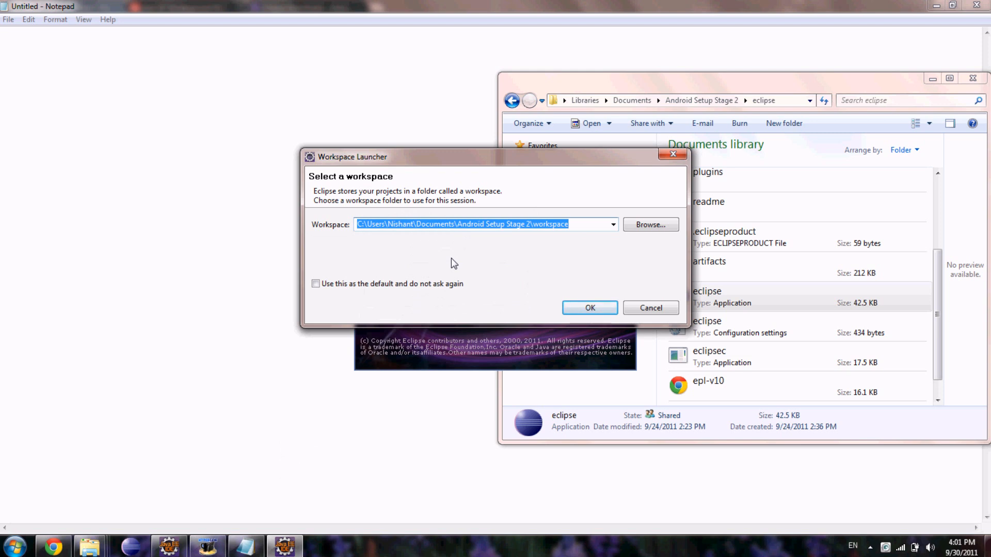
click(586, 313)
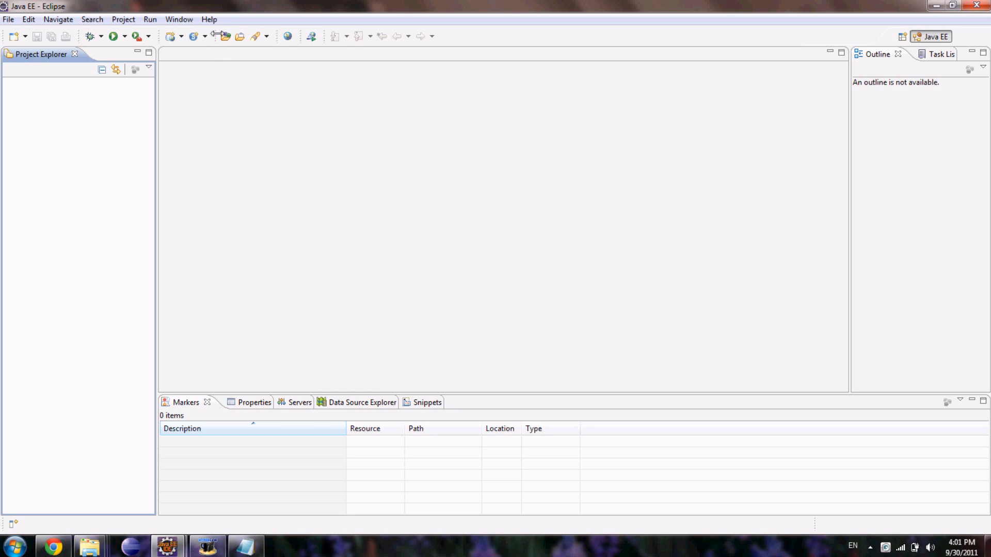
click(215, 21)
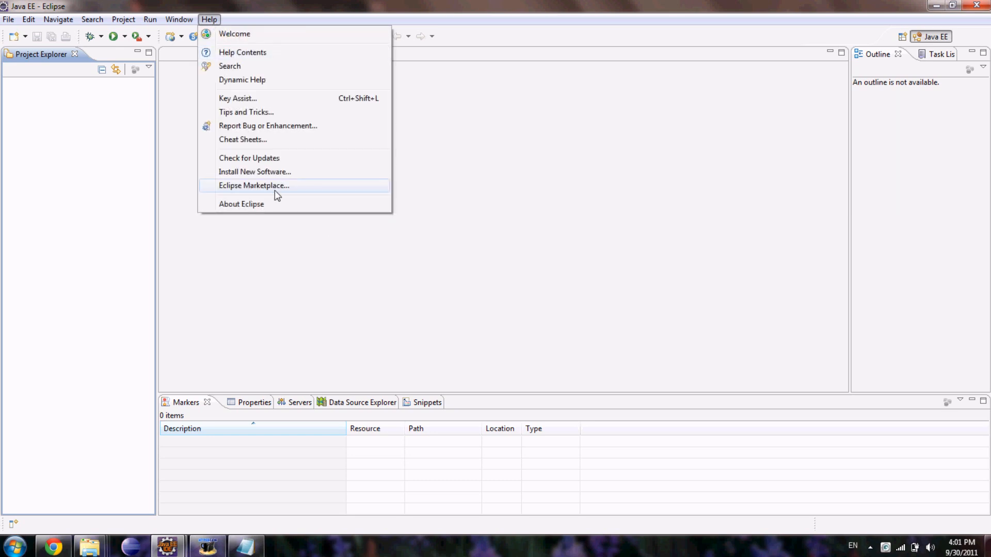
click(275, 175)
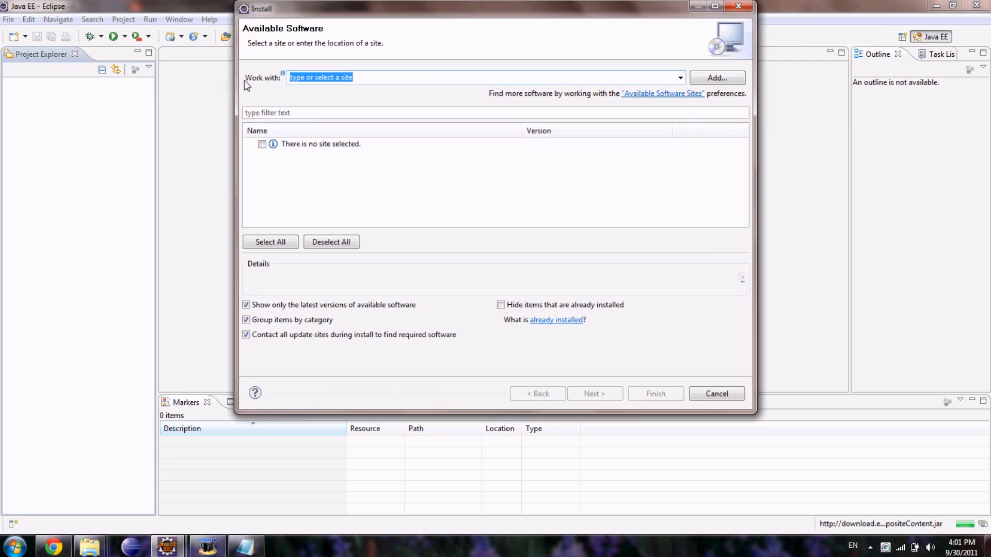
key(BackSpace)
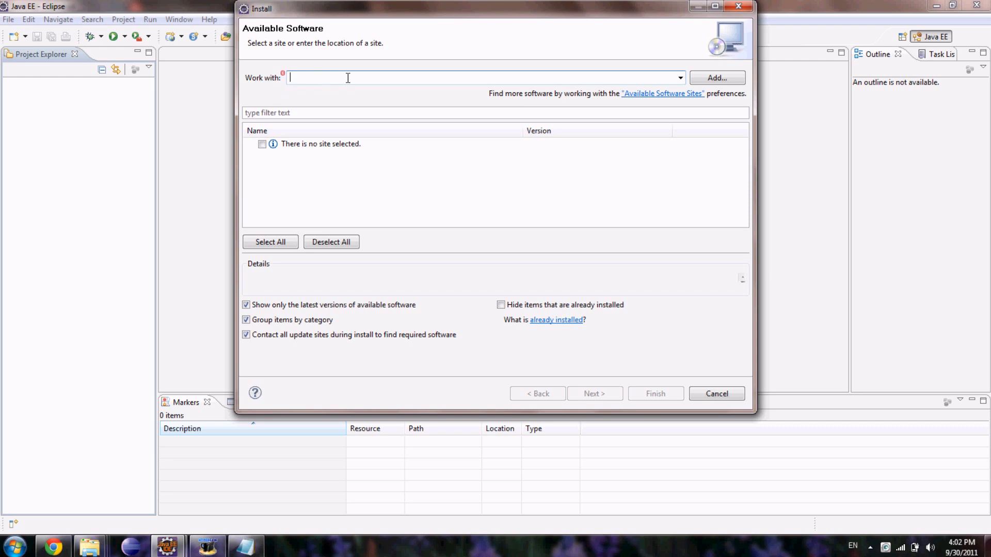
text(https://dl-ssl.google.com/android/eclipse/)
key(Return)
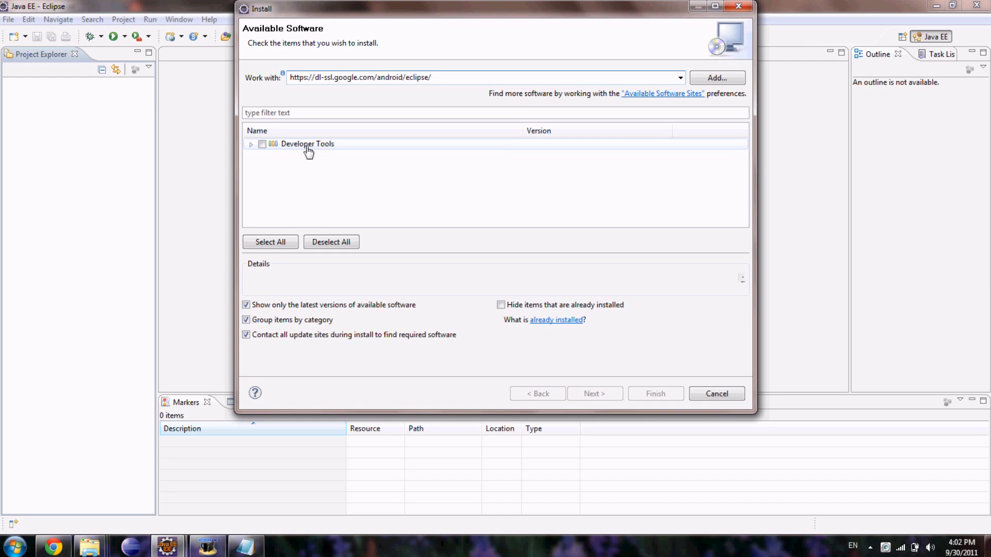
- Mark Developer Tools for installation from the Android update site and dismiss the installer
click(261, 144)
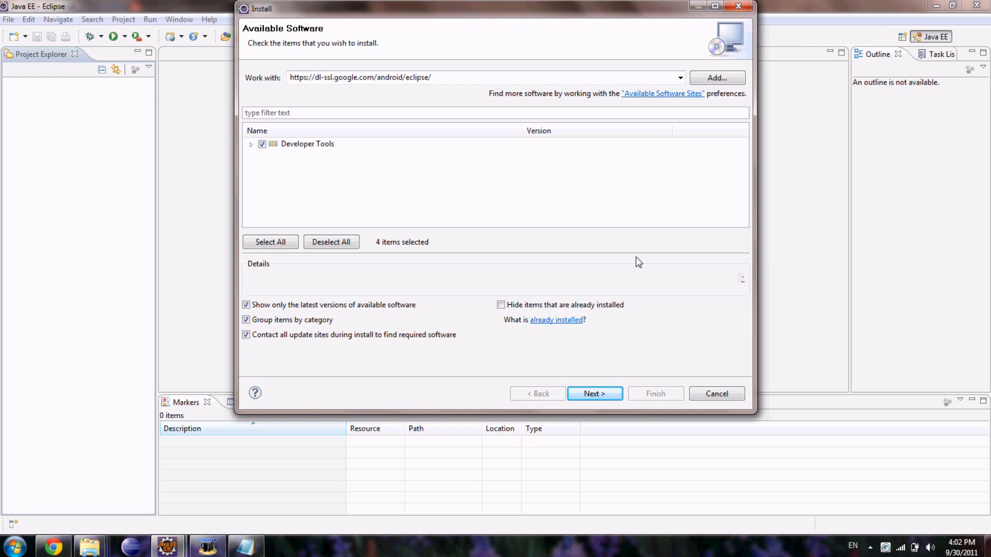
click(703, 394)
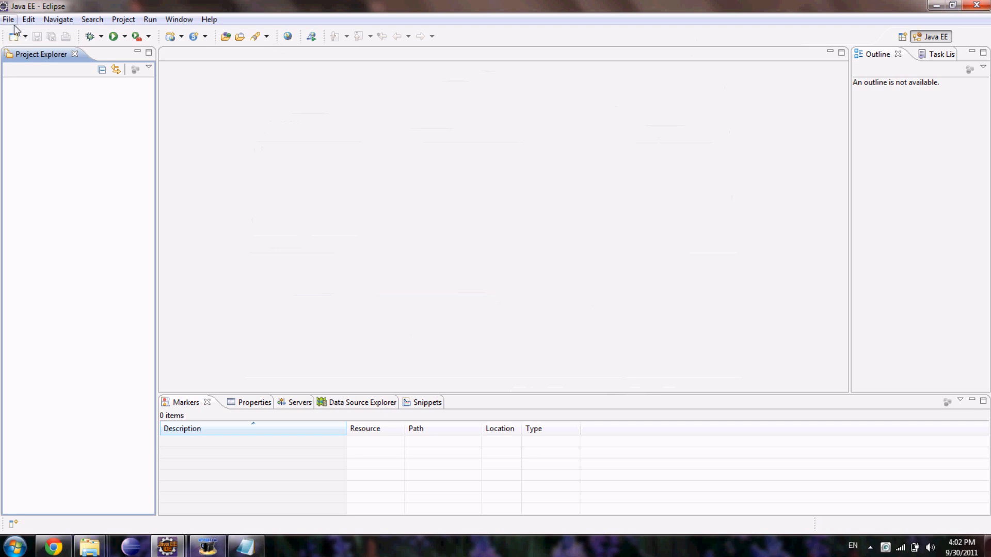
- Review the types of new projects offered in the Java EE workspace
click(14, 24)
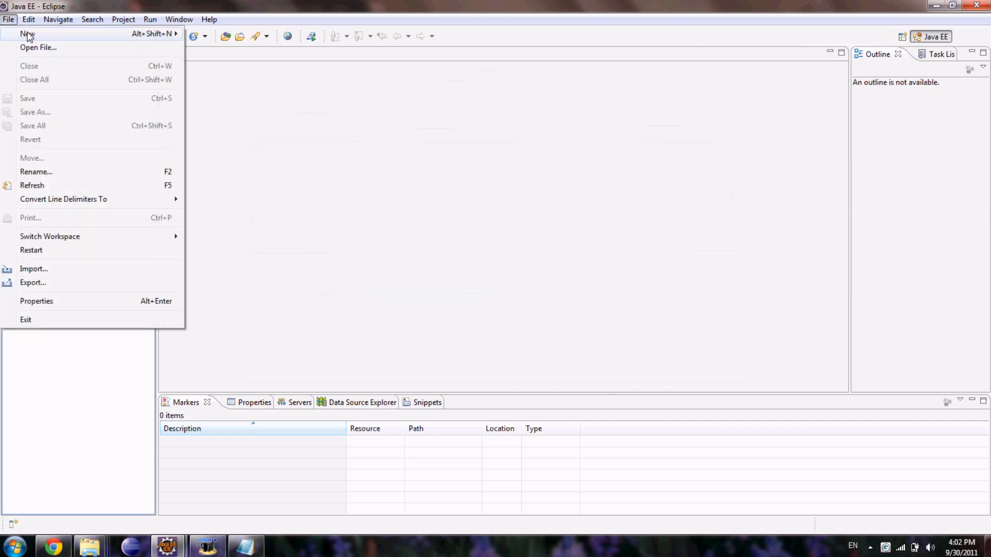
mouse_move(31, 34)
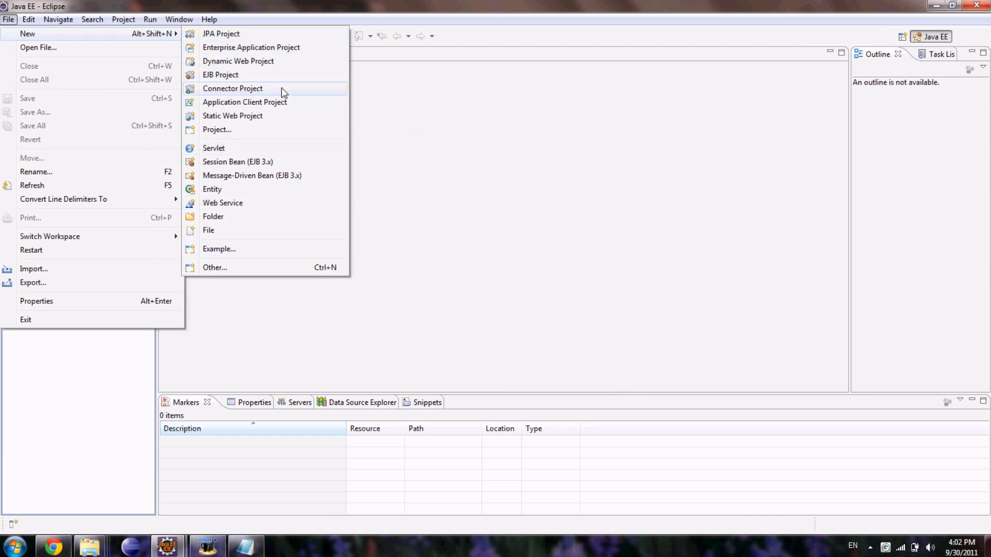
click(505, 110)
- Switch to the other Eclipse window with the Java perspective and look for Android Project among its new project types
mouse_move(172, 550)
click(138, 491)
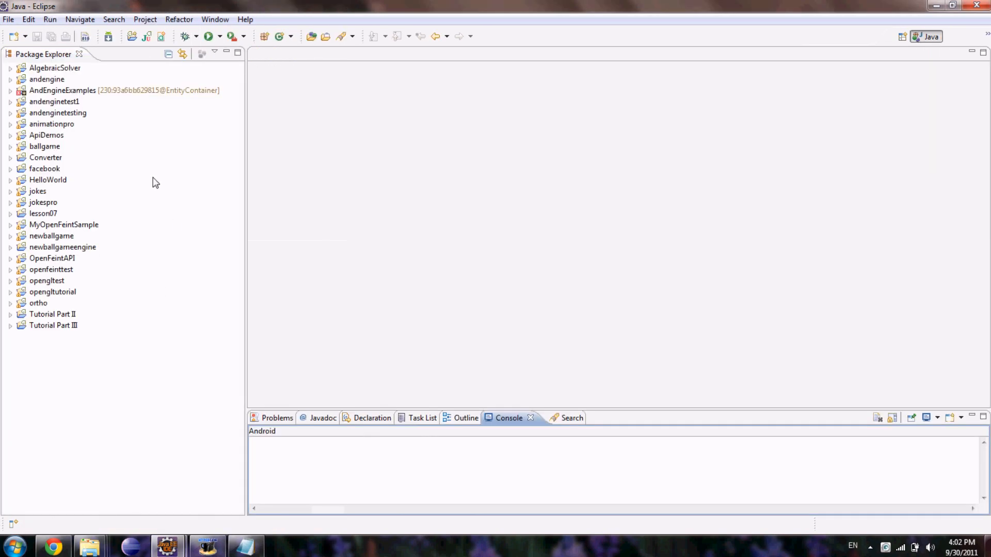
click(9, 19)
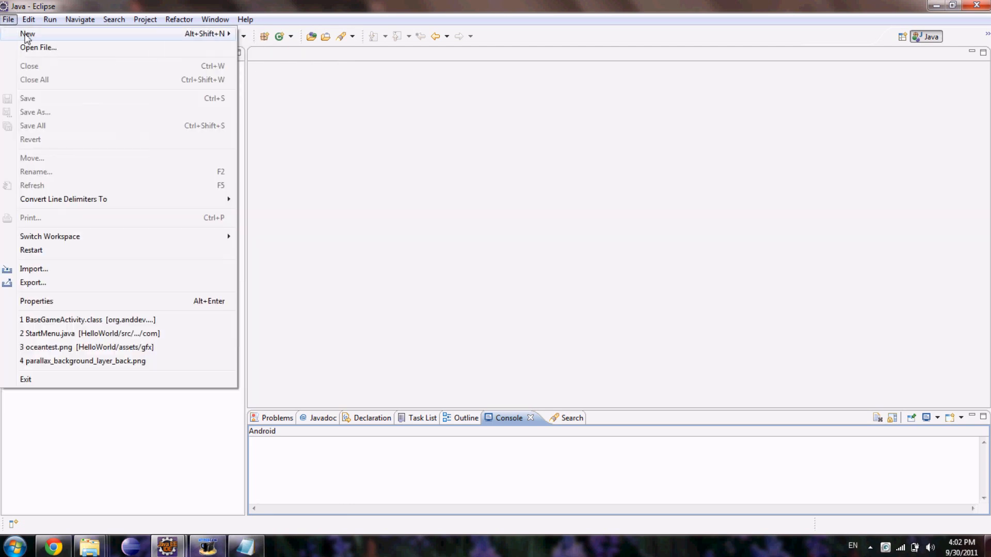
mouse_move(63, 39)
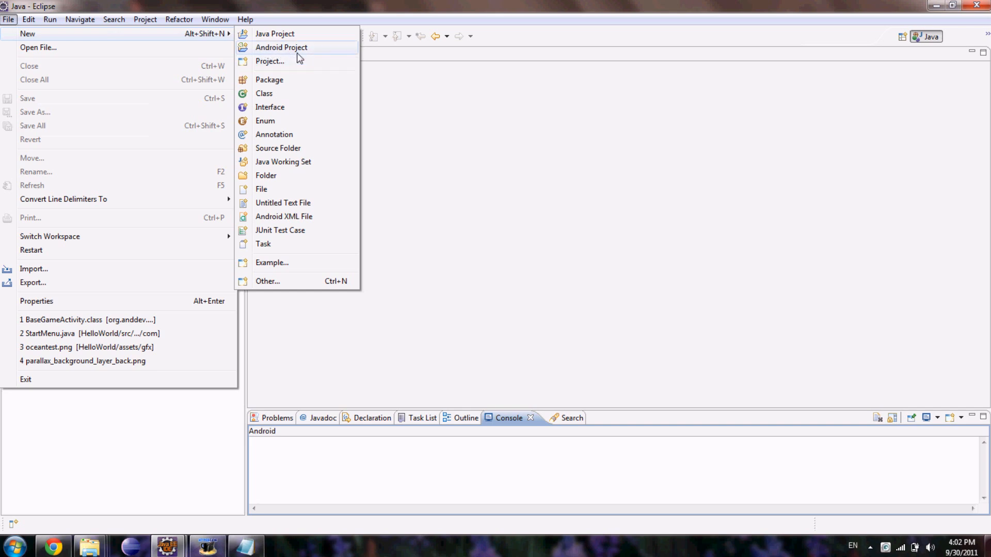
click(509, 163)
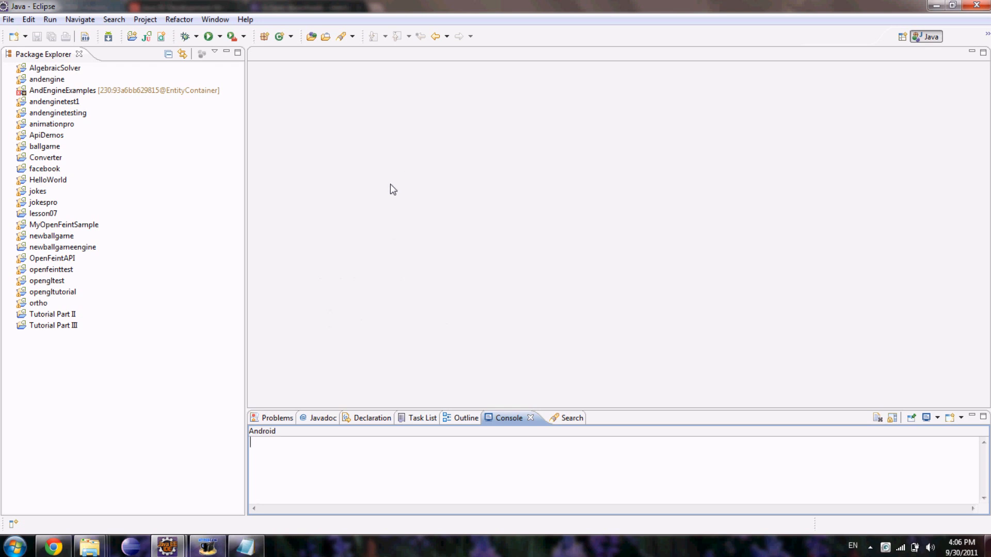
- Switch to the Android Setup Tutorial Downloads folder and open the android-sdk_r11-windows archive with Windows Explorer
mouse_move(91, 551)
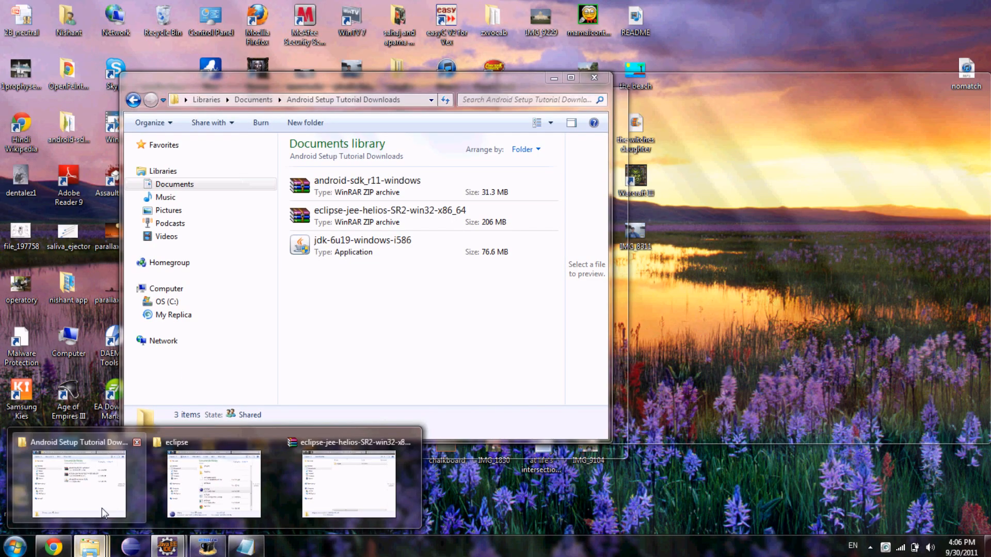
click(101, 508)
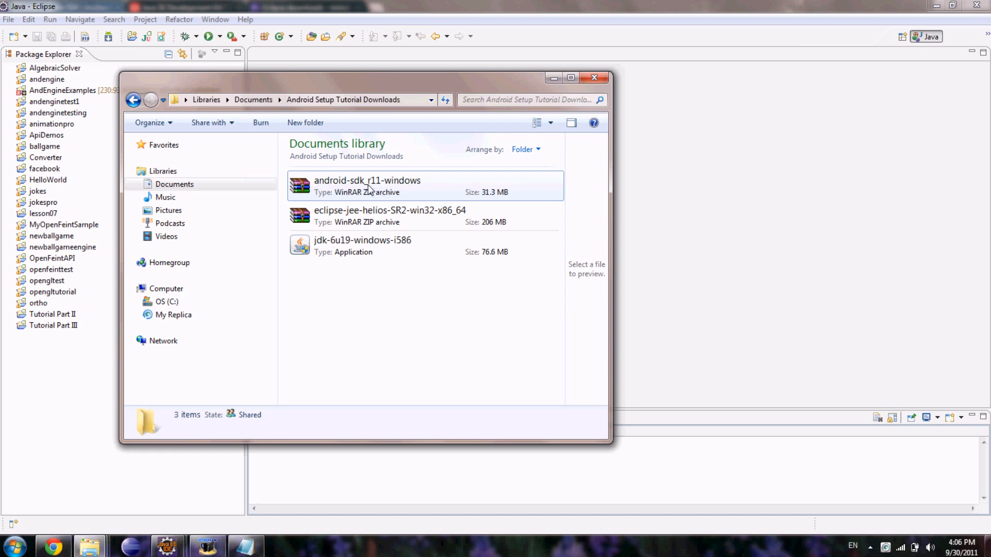
click(399, 185)
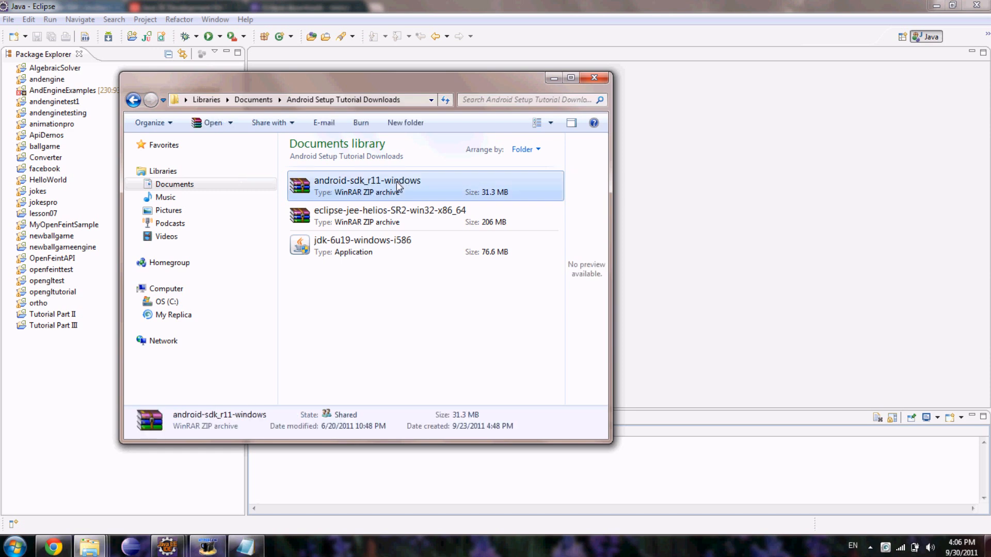
right_click(399, 186)
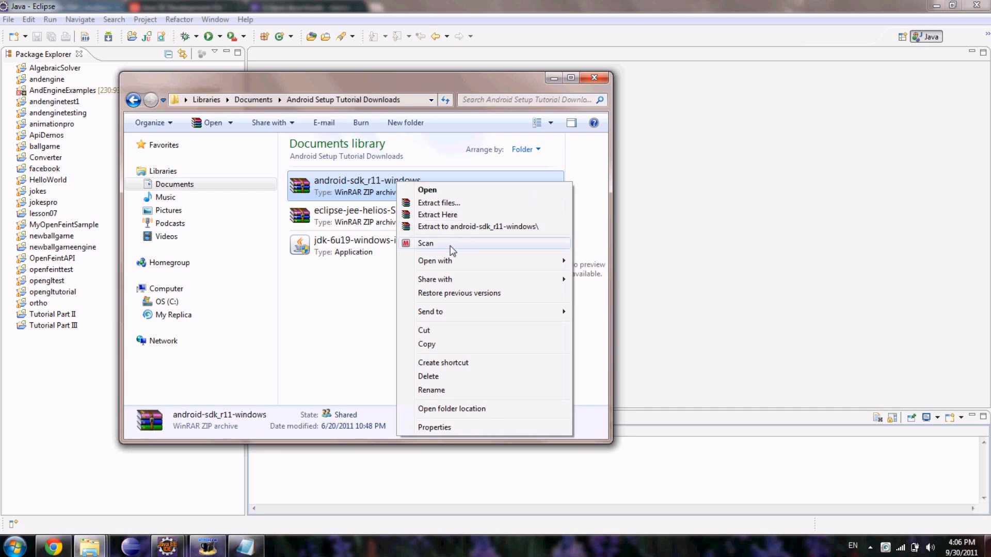
mouse_move(452, 262)
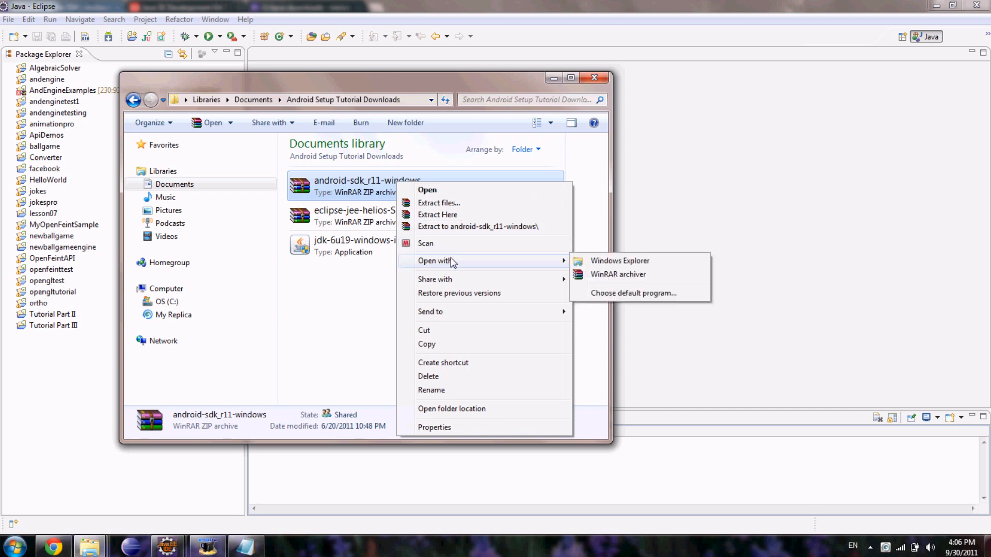
click(581, 263)
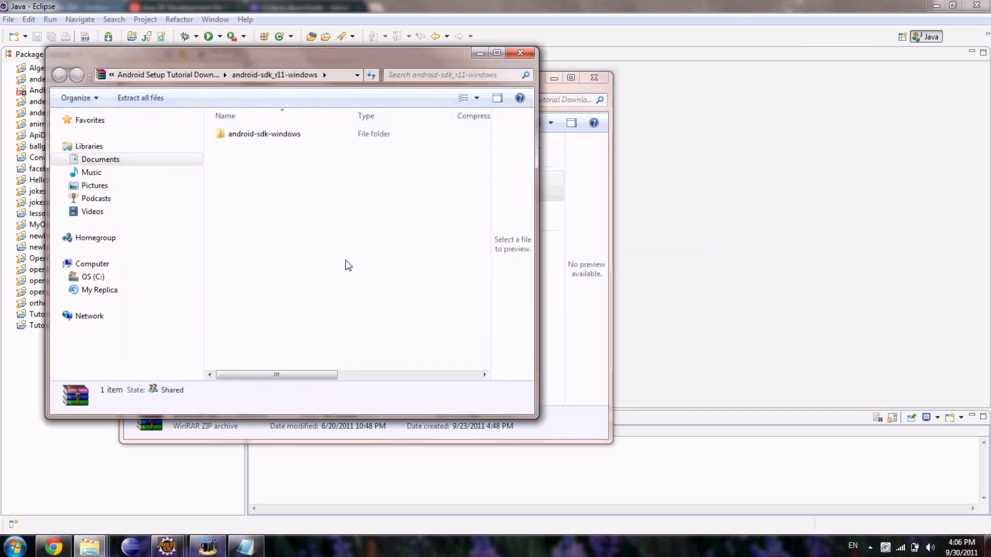
- Copy the android-sdk-windows folder from the opened archive
click(279, 142)
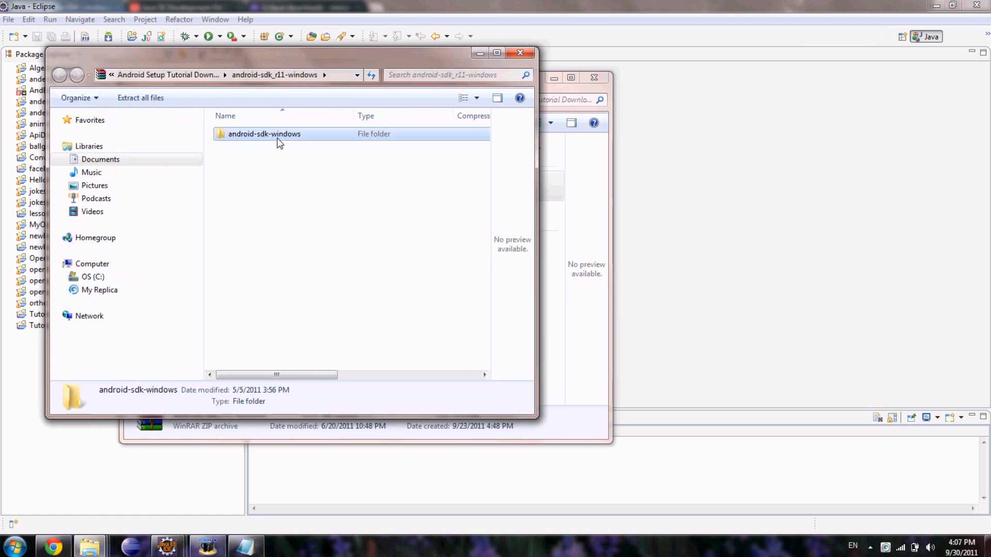
right_click(279, 143)
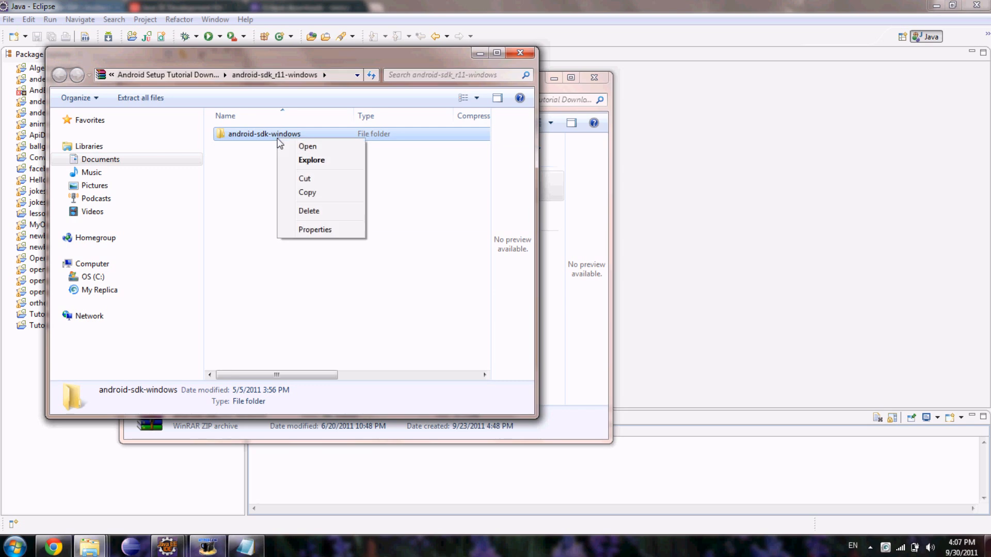
click(307, 197)
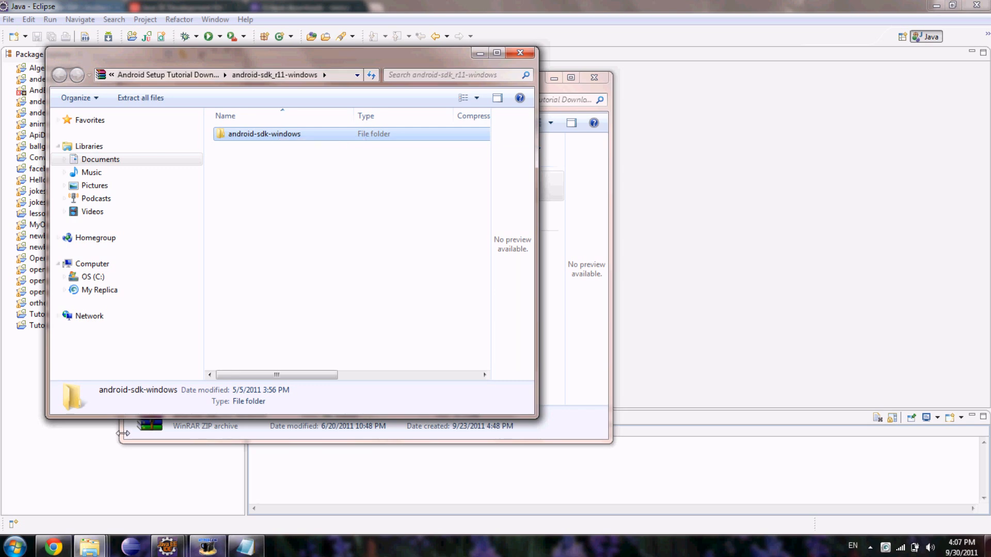
- Open the Android Setup Stage 3 folder in the Documents library as the destination for the copied SDK folder
click(14, 546)
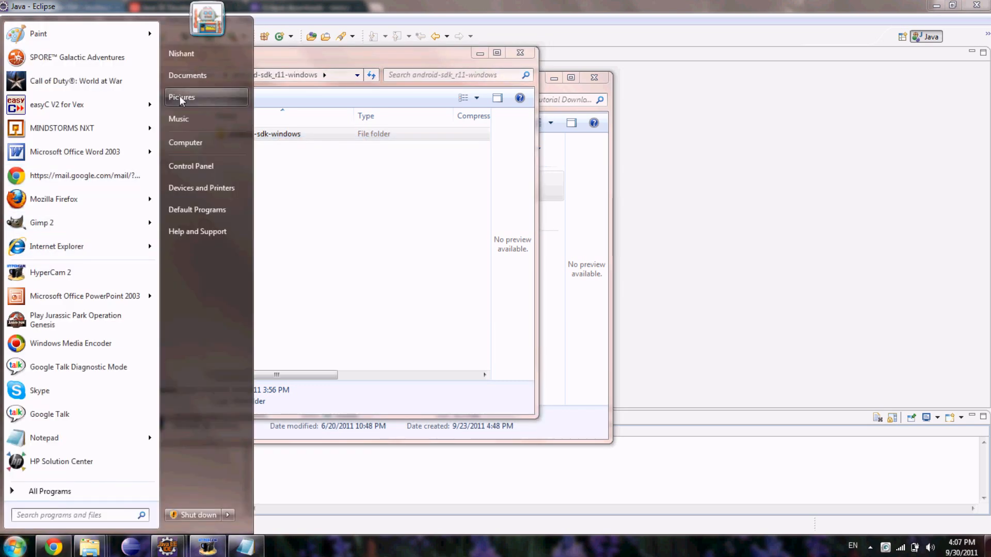
click(197, 77)
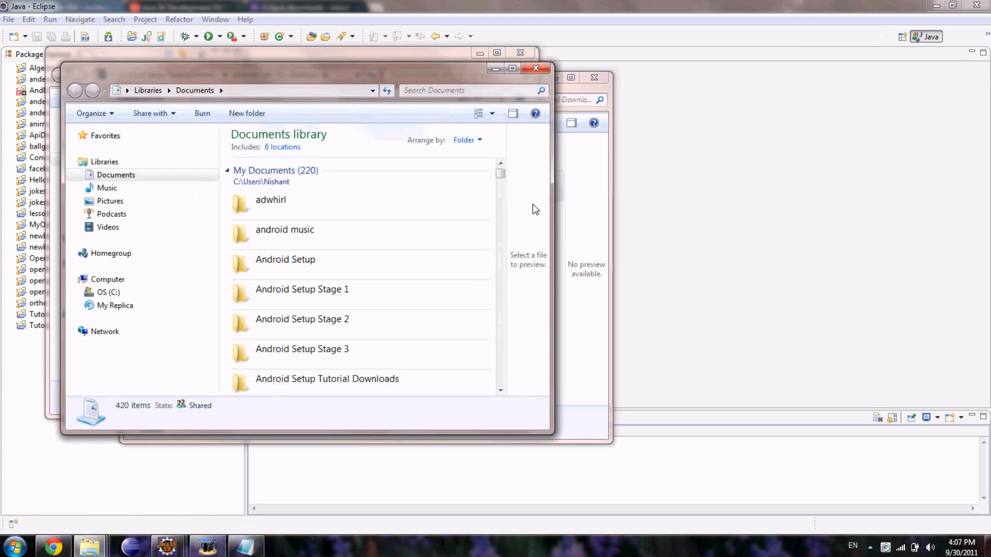
double_click(441, 259)
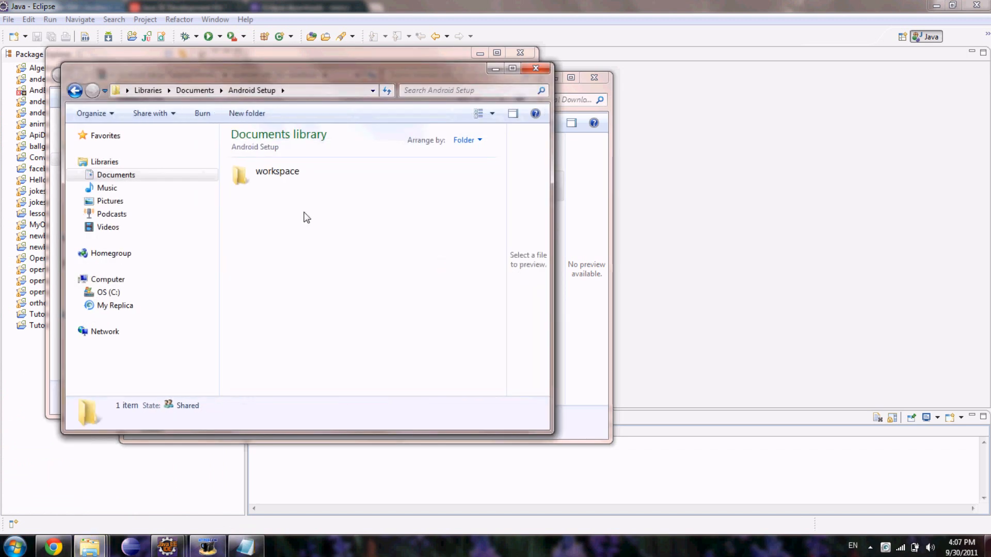
click(75, 90)
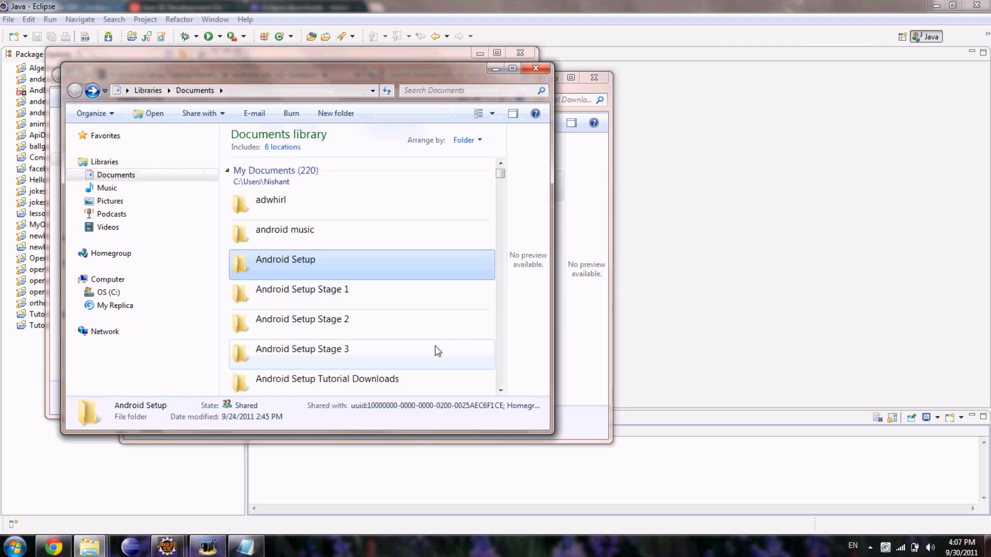
double_click(436, 350)
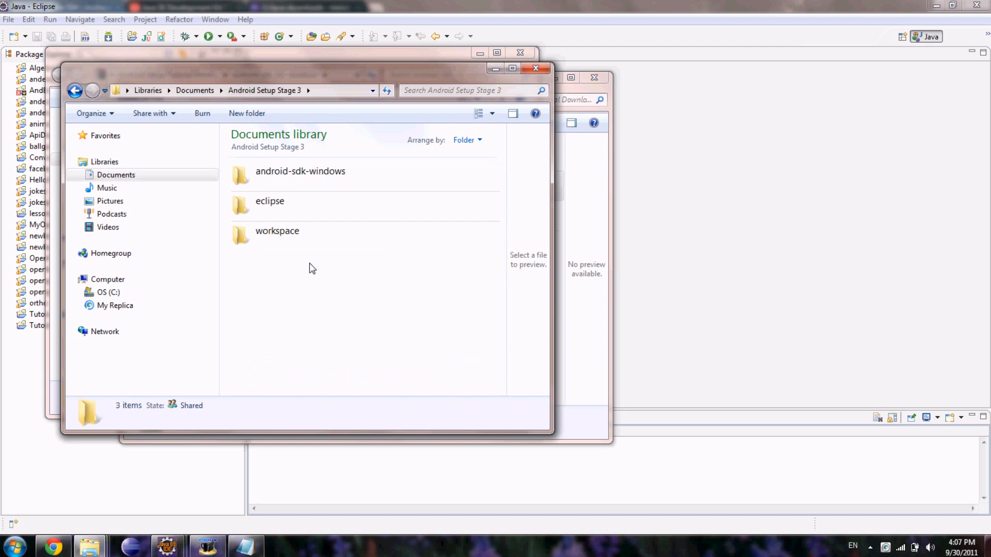
right_click(309, 263)
click(288, 295)
- Switch to the Eclipse window with the Java perspective, view the Android SDK and AVD Manager and close it
mouse_move(167, 546)
click(126, 489)
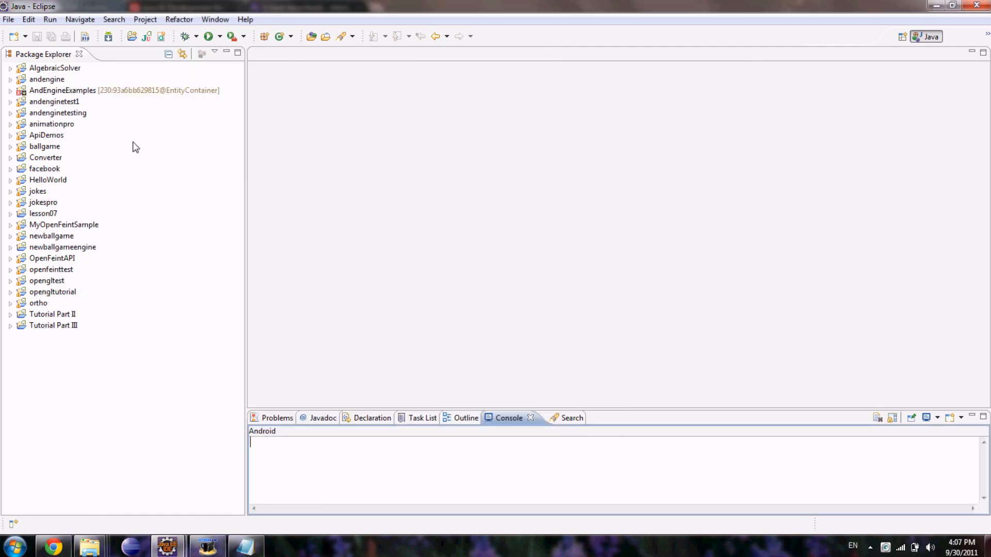
click(202, 21)
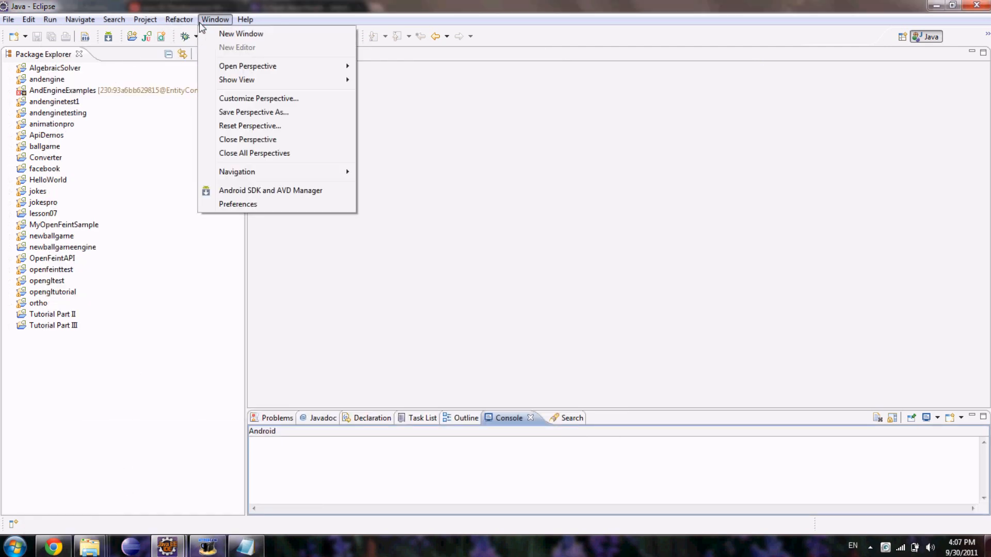
click(281, 194)
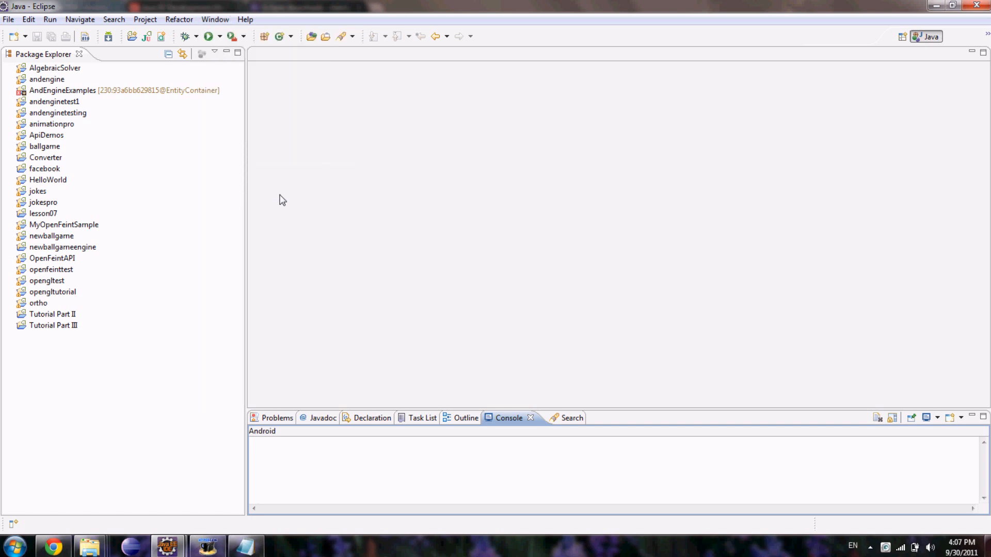
click(426, 21)
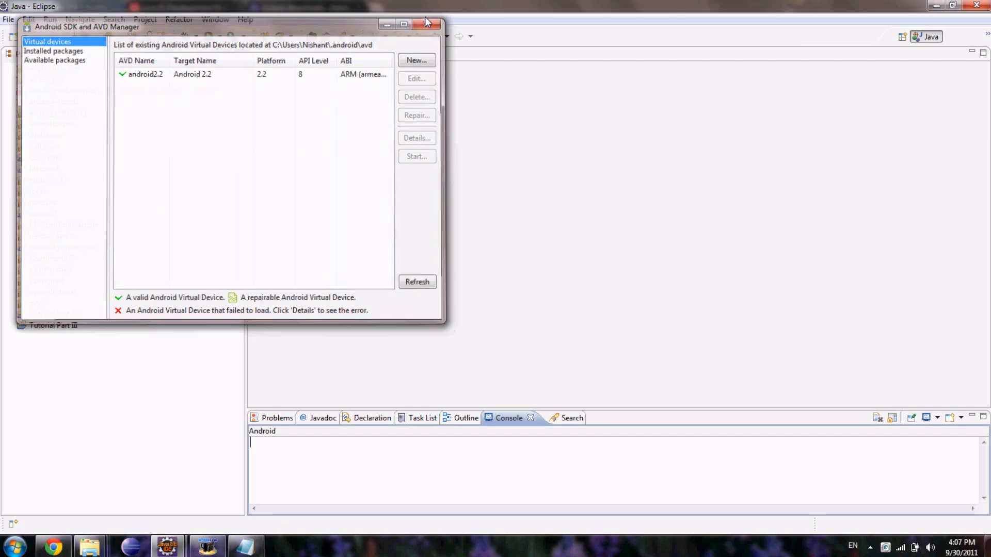
- Open the Android section of the Eclipse preferences
click(215, 20)
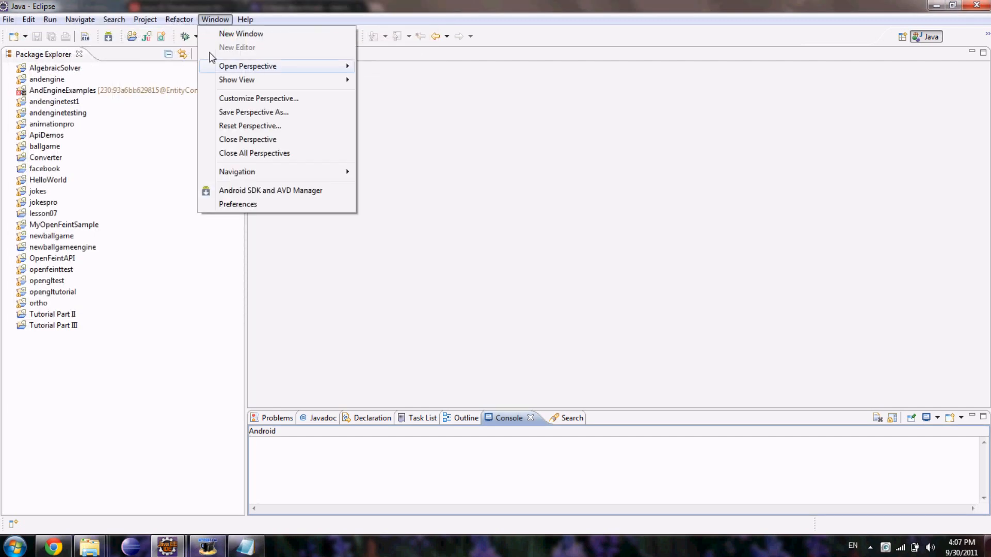
click(223, 205)
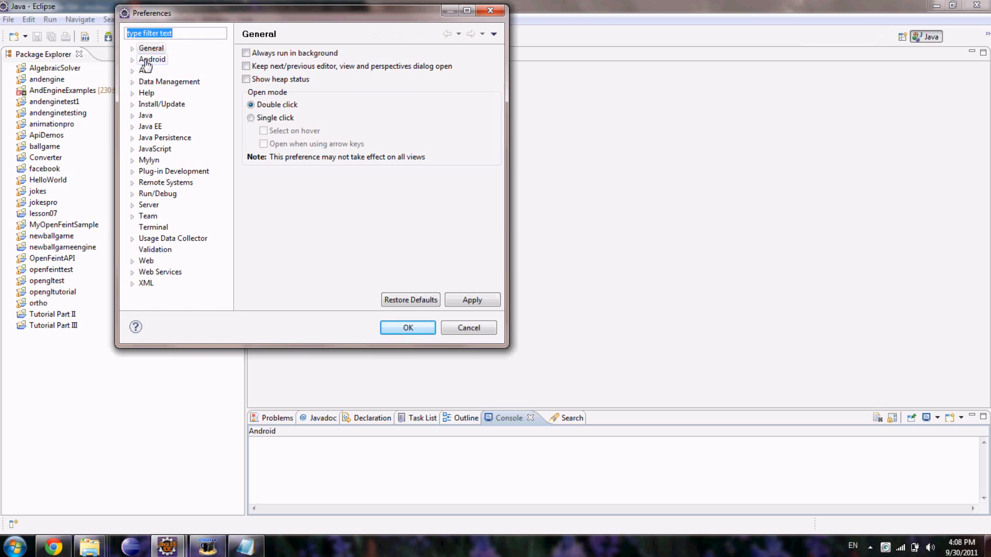
click(145, 61)
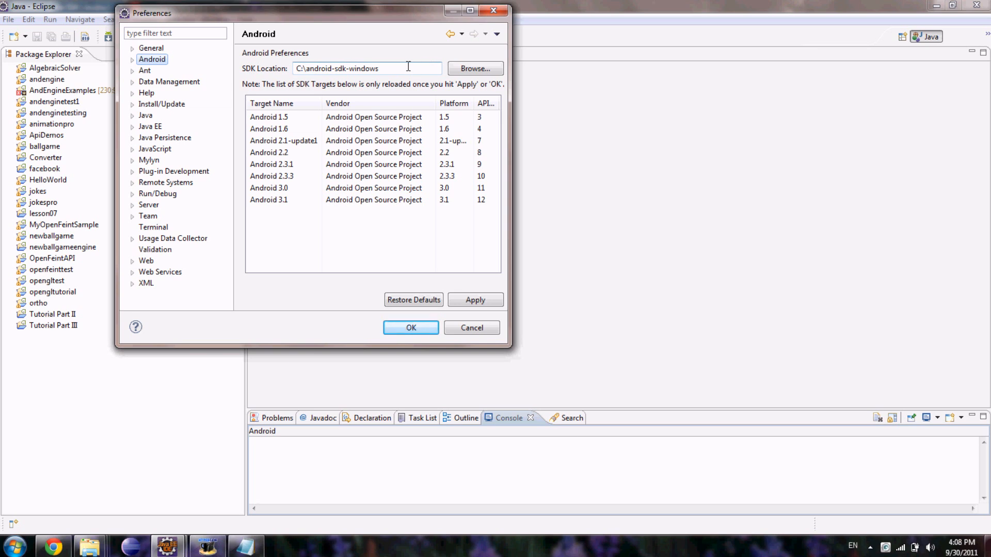
- Browse for an SDK location, expand My Documents and Android Setup Stage 3 in the folder tree, and cancel the folder choice
click(459, 69)
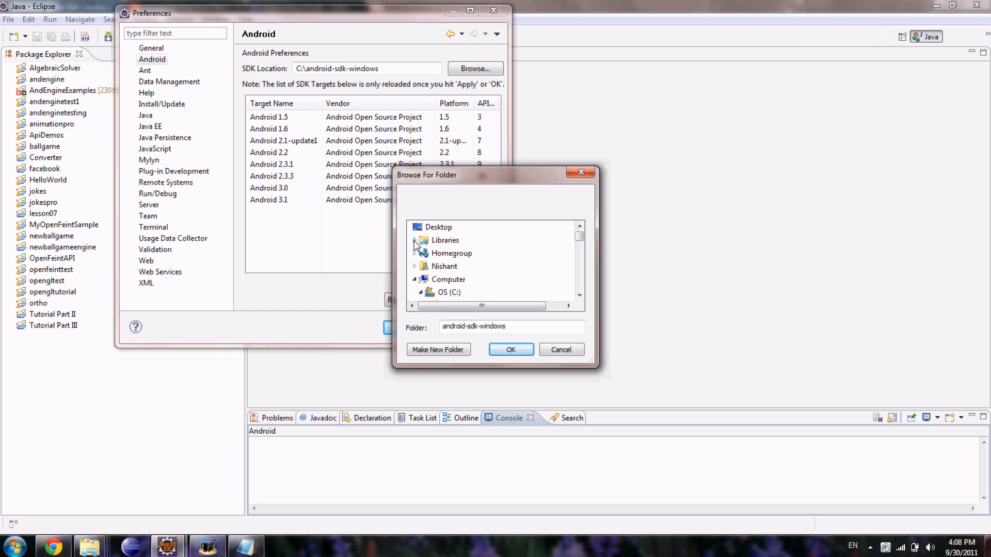
click(414, 241)
double_click(431, 240)
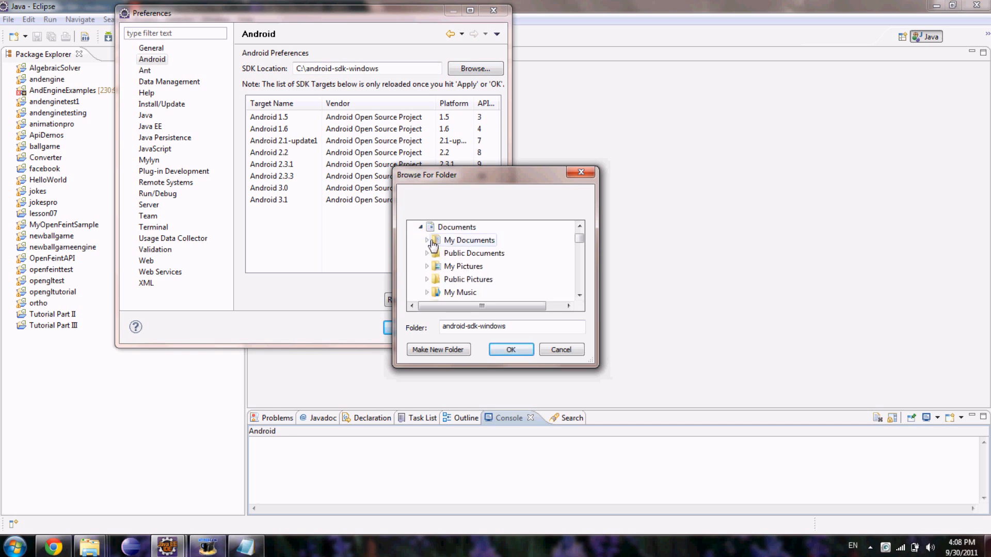
click(430, 240)
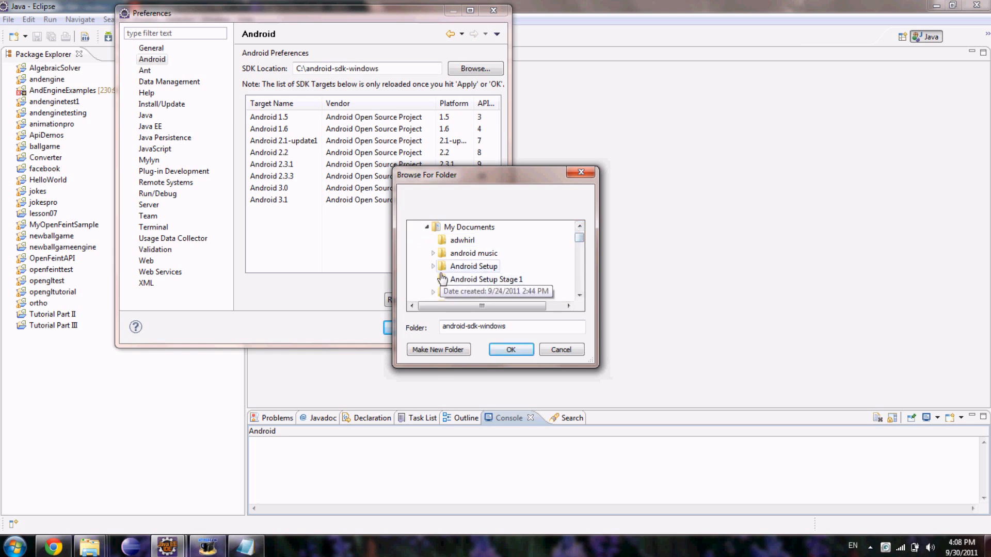
click(580, 295)
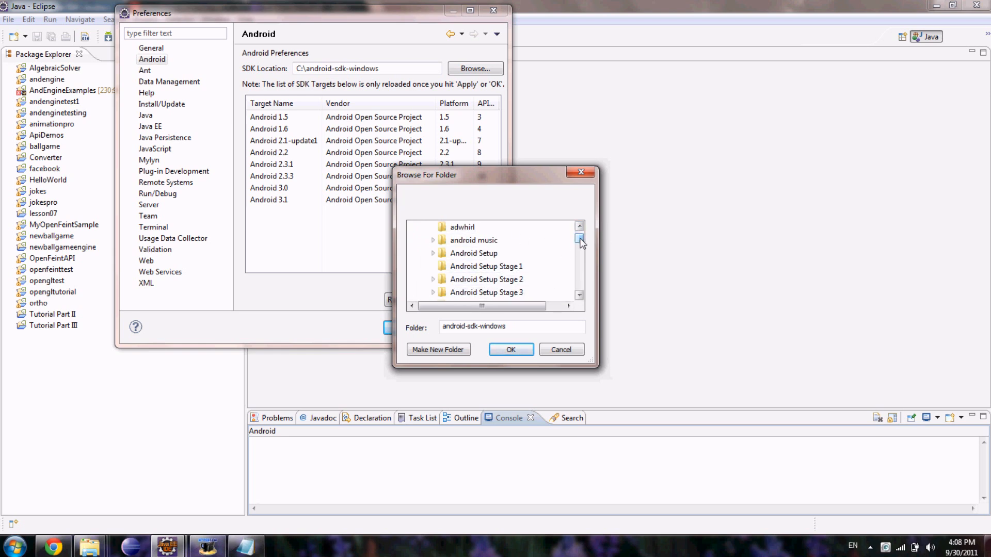
click(437, 295)
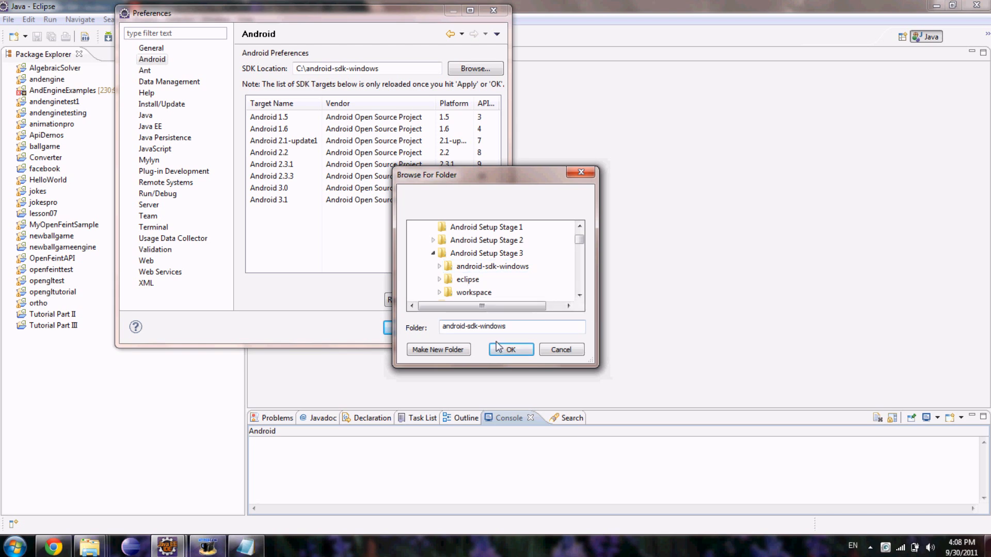
click(569, 349)
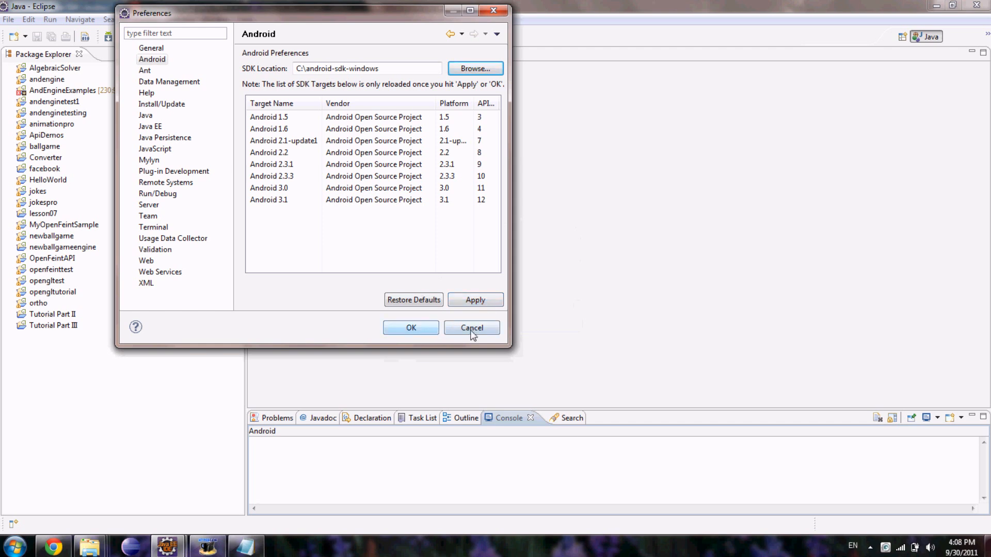
- Confirm the Android preferences and close the preferences dialog
click(417, 331)
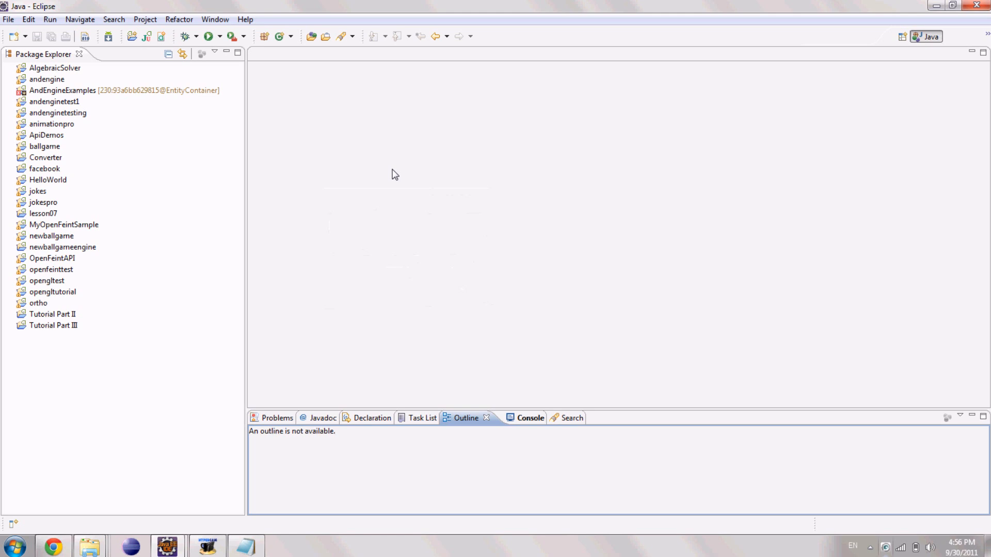
- Mark the whole Android Repository among the available packages in the Android SDK and AVD Manager, and close the manager without installing
click(215, 20)
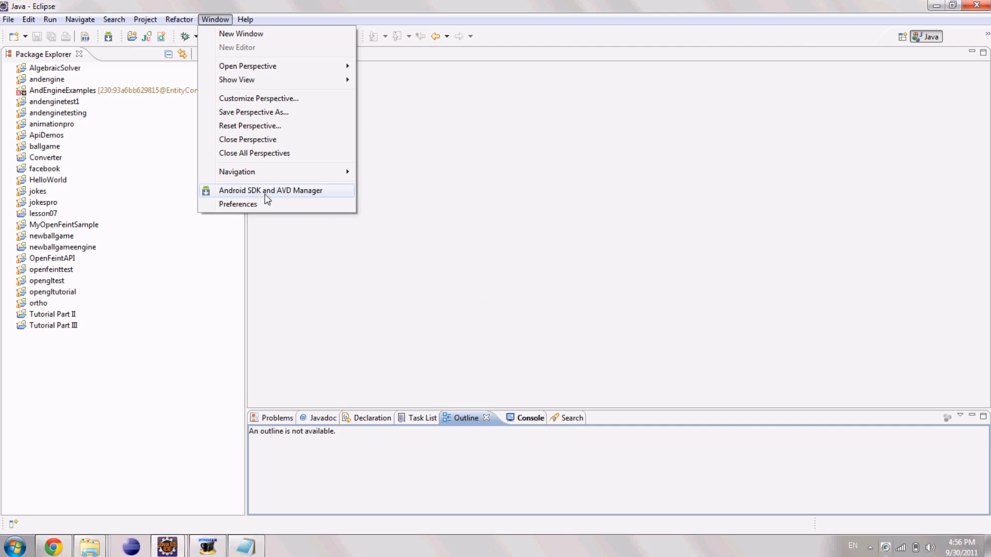
click(264, 195)
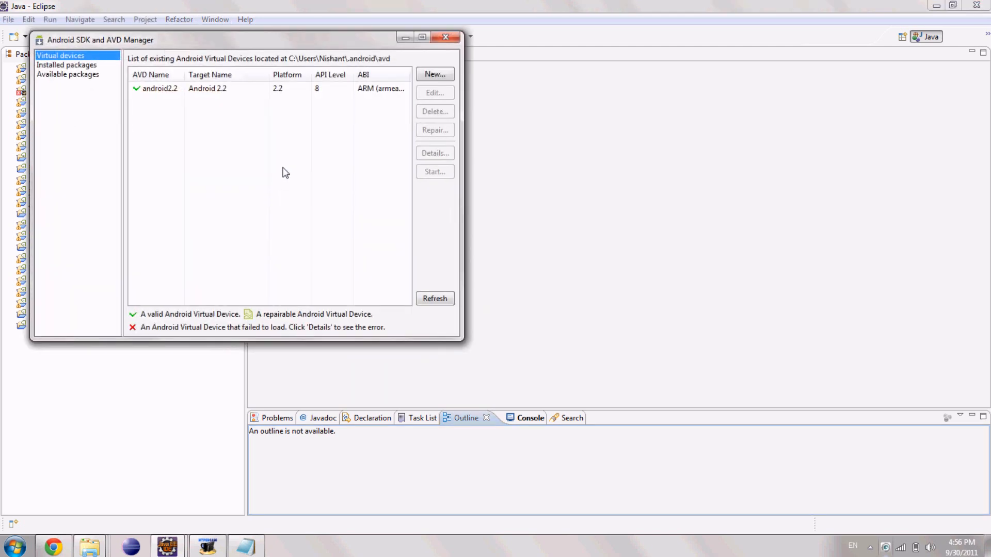
click(64, 76)
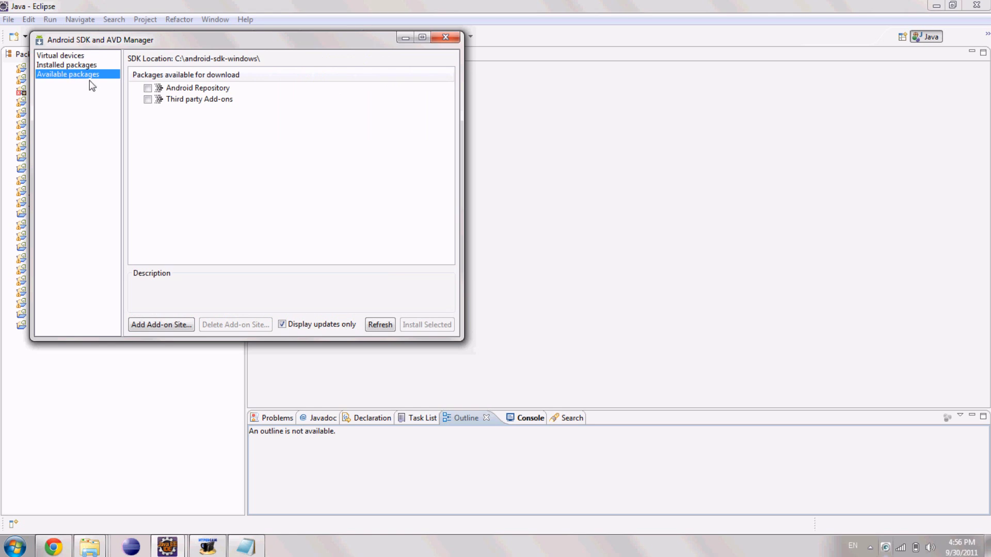
click(147, 89)
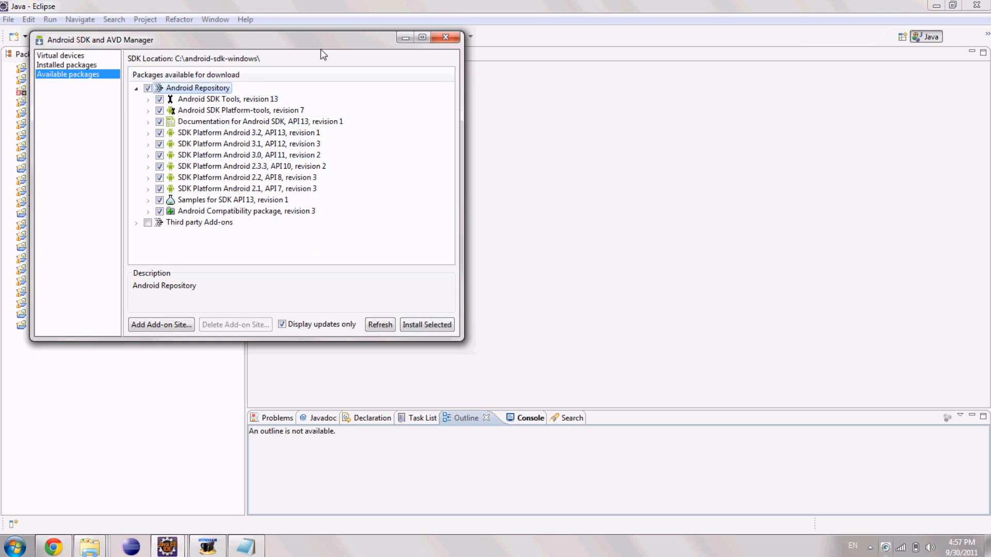
click(445, 37)
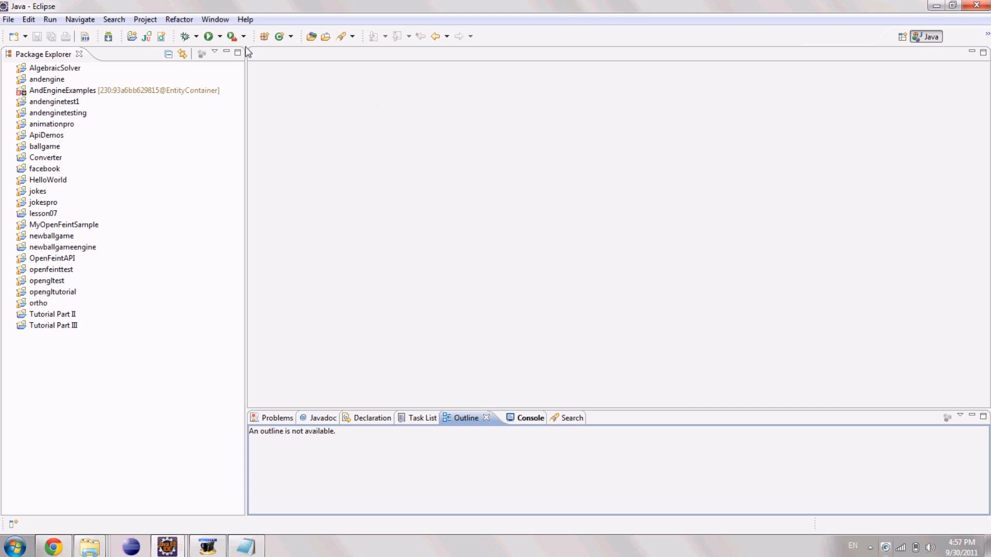
- Start a new Android virtual device in the Android SDK and AVD Manager and name it android2.3
click(193, 21)
click(208, 22)
click(218, 23)
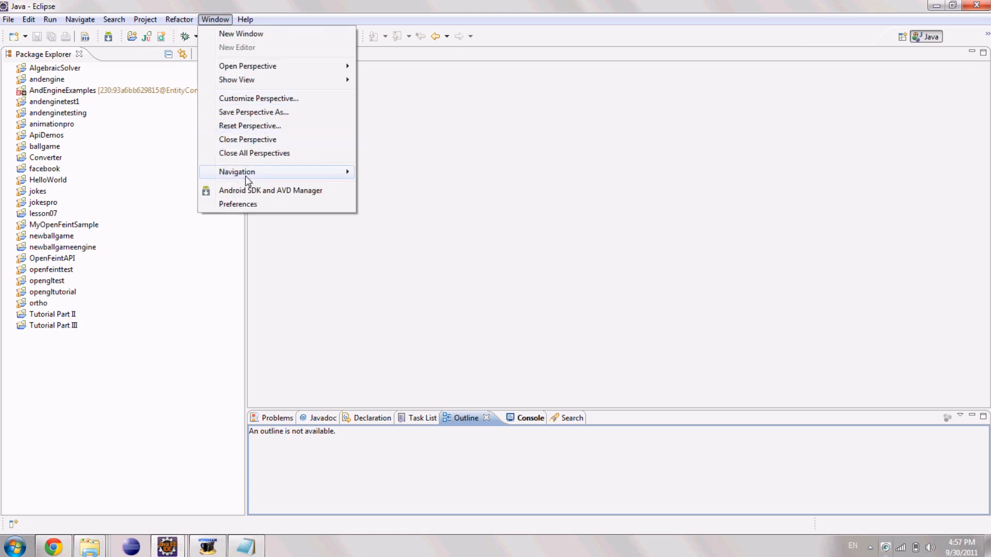
click(247, 191)
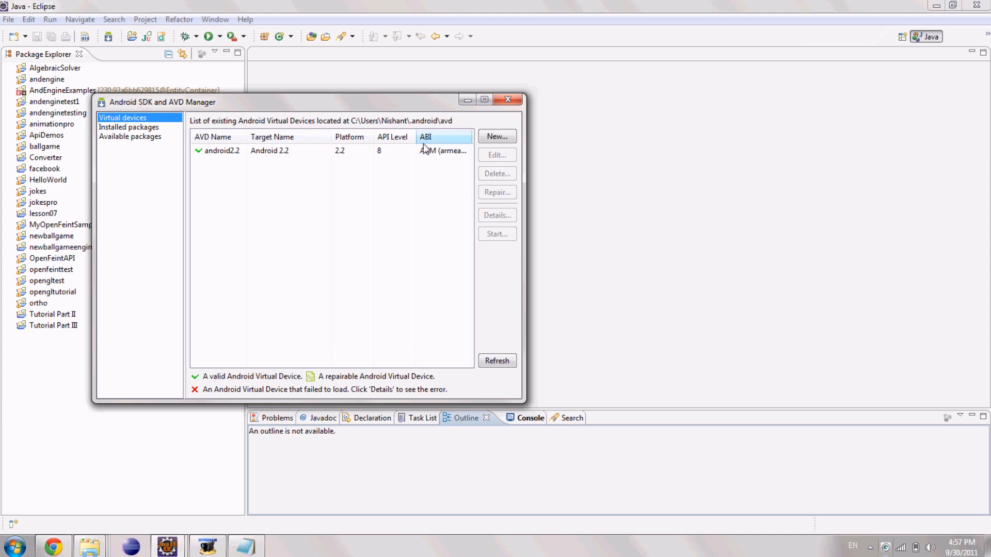
click(489, 139)
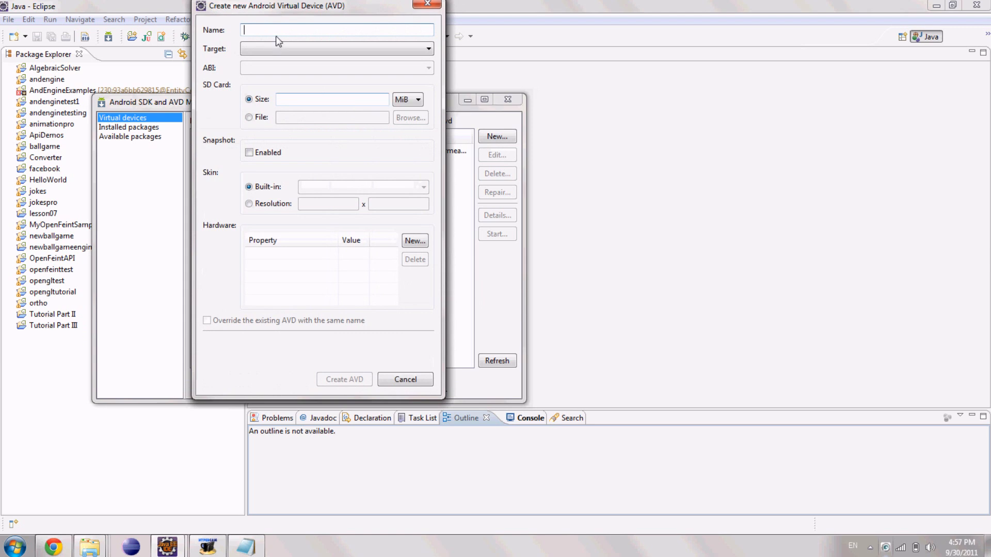
drag(300, 8, 299, 21)
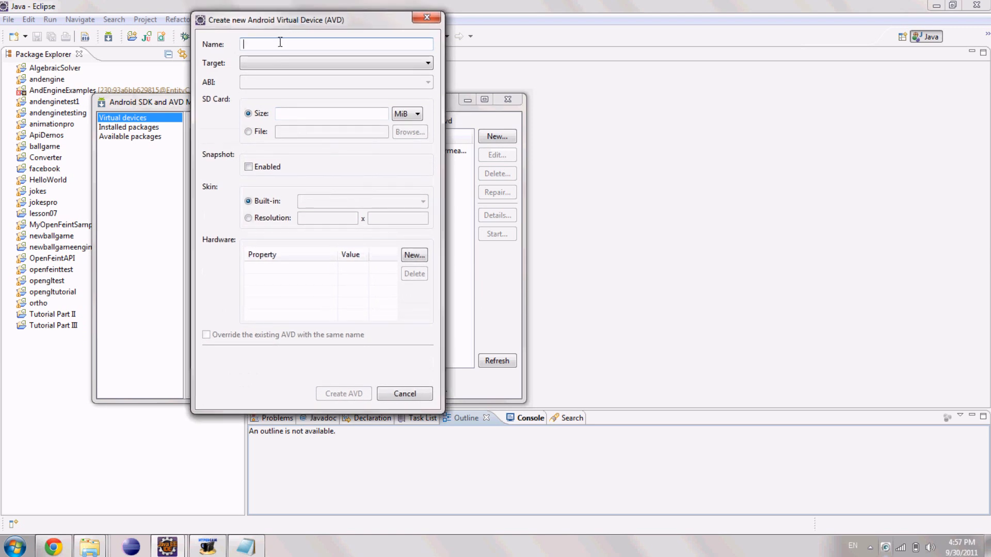
text(android2.3)
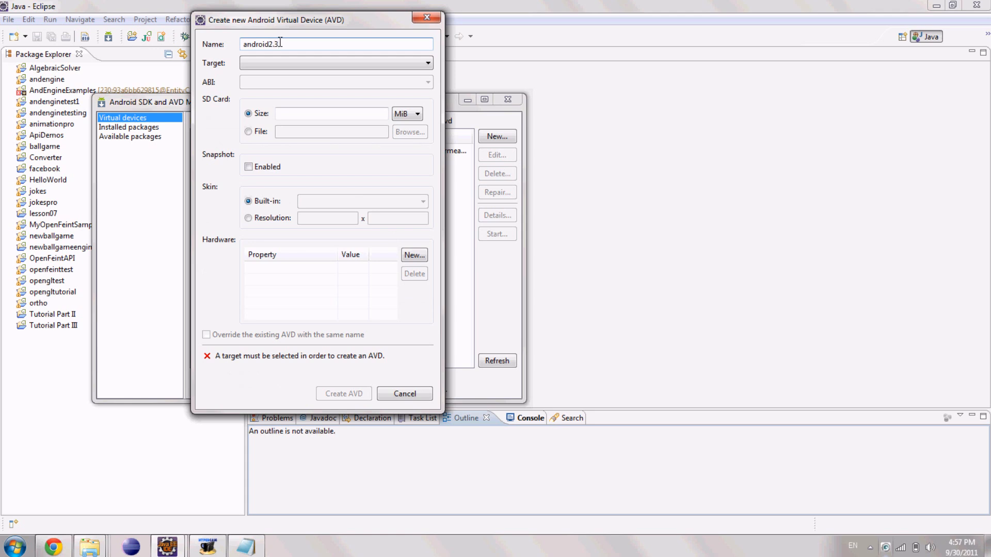
- Create the virtual device with target Android 2.3.3 - API Level 10 and a 100 MiB SD card, and close the manager
click(287, 61)
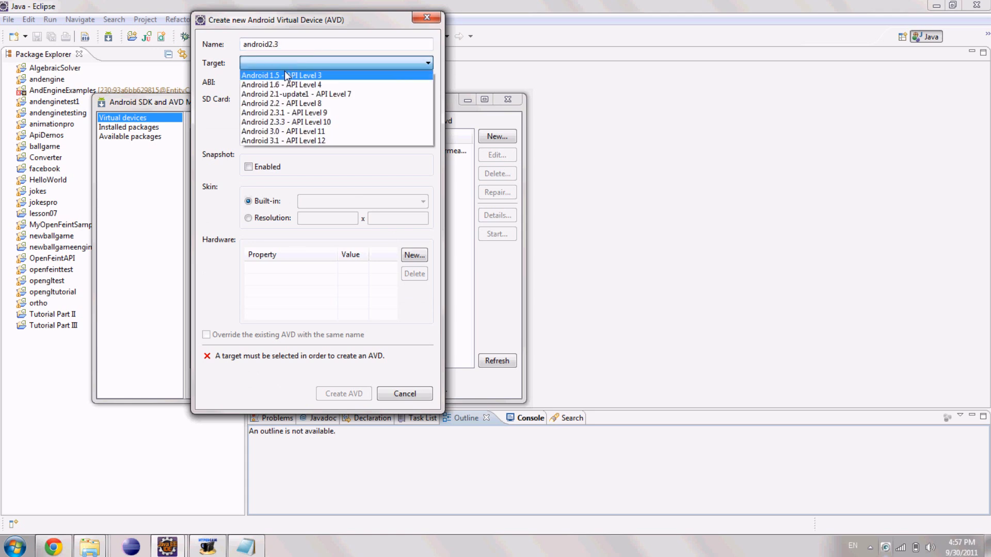
click(284, 124)
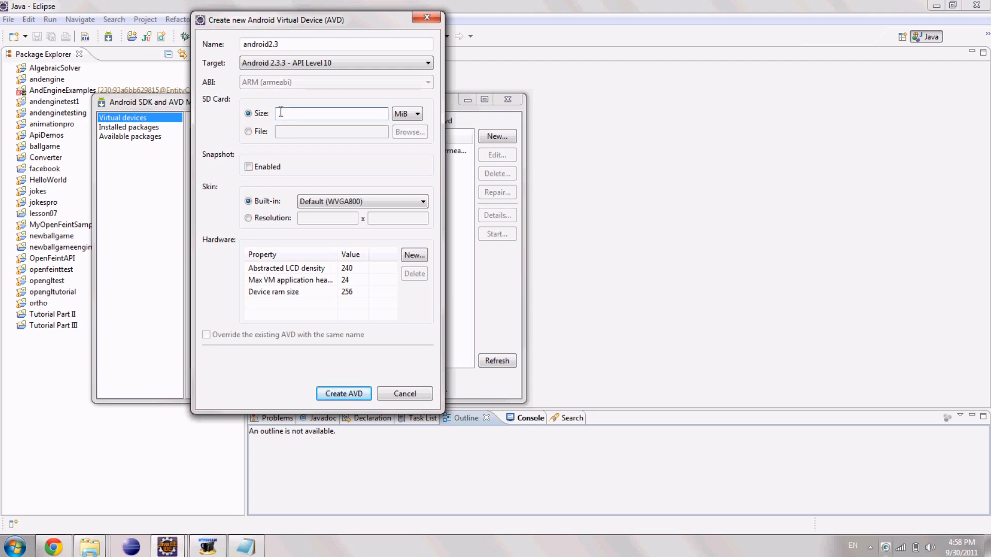
text(100)
click(344, 394)
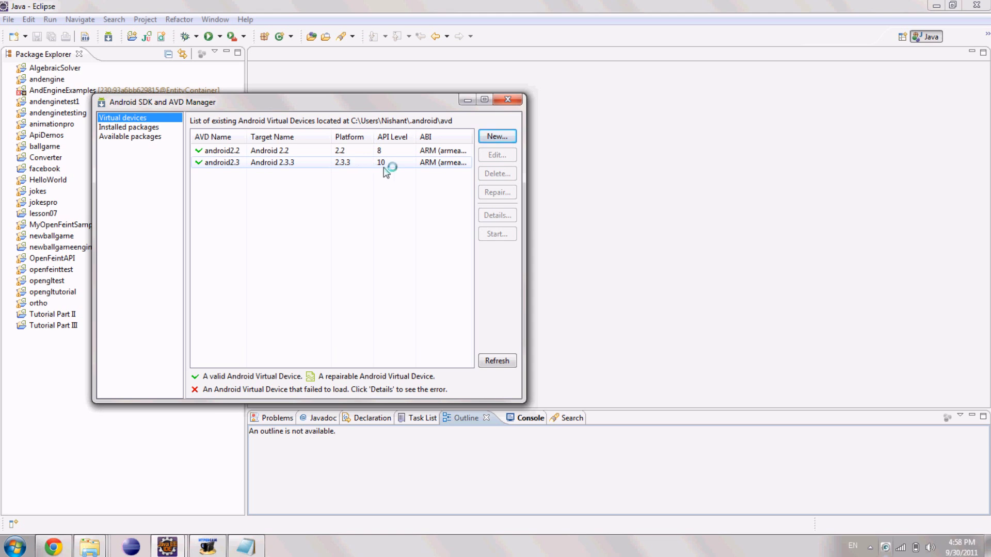
click(501, 99)
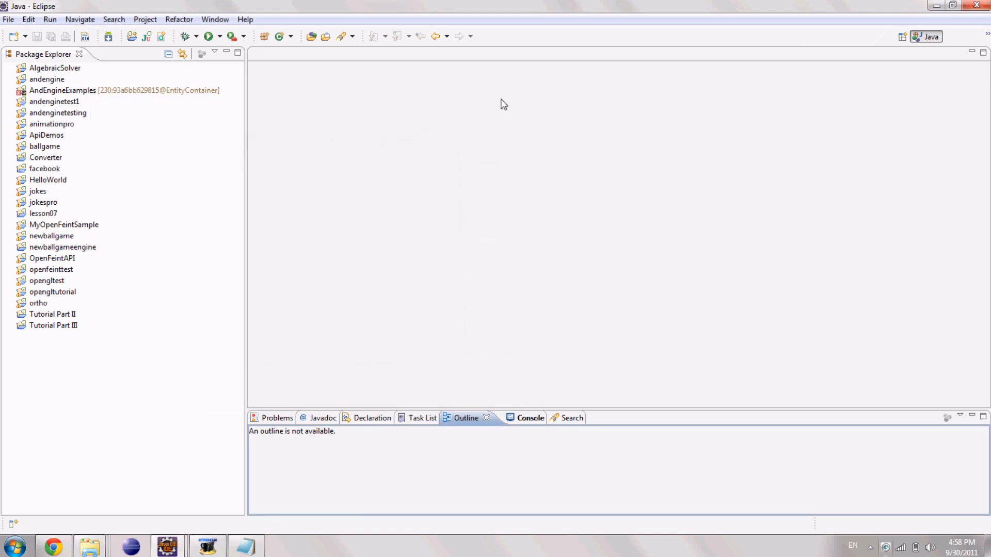